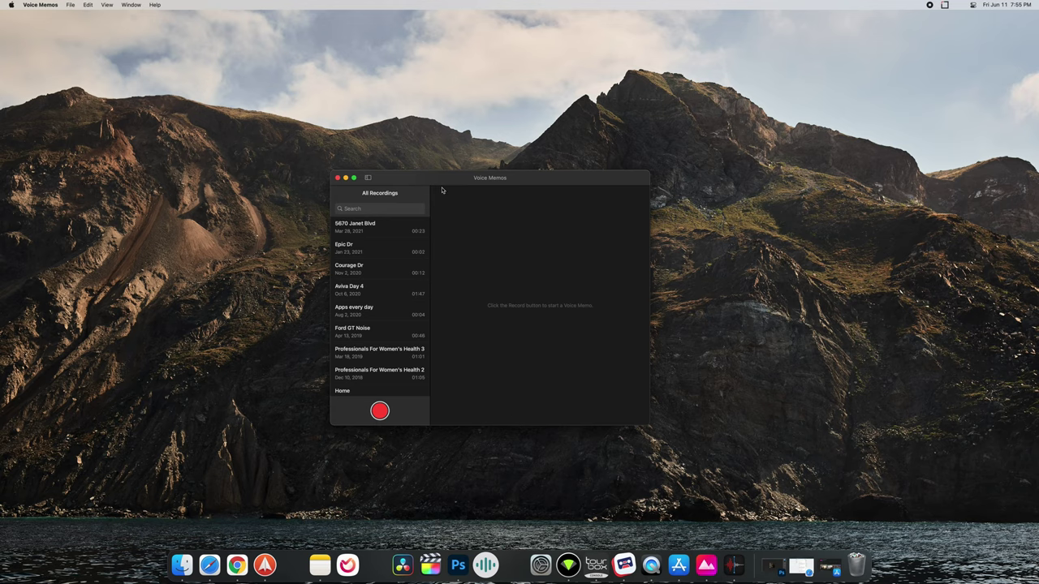
Step: Move the Voice Memos window up and scroll through the All Recordings list
left_click_drag(544, 178, 541, 166)
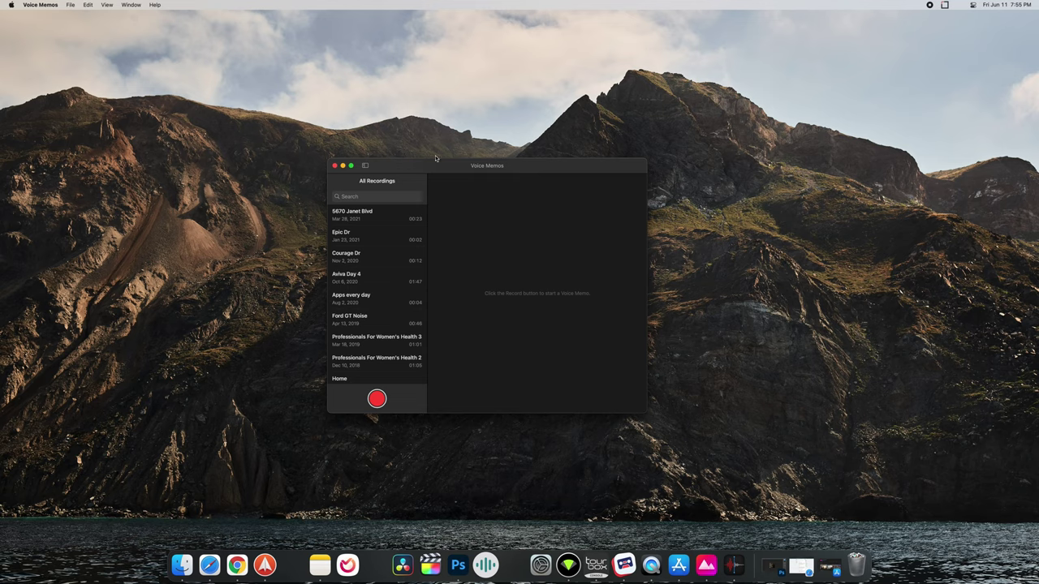
left_click_drag(436, 164, 440, 124)
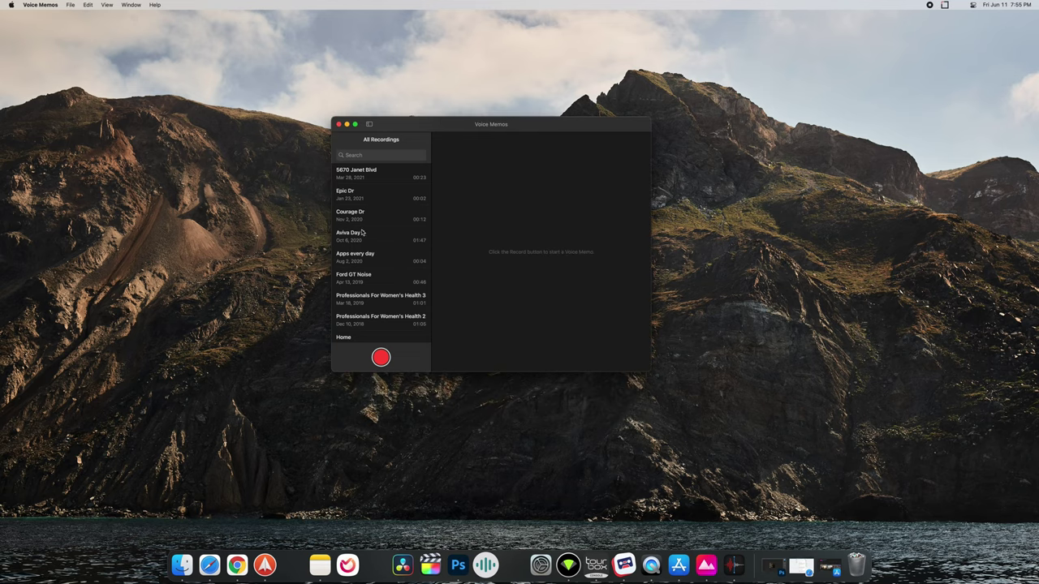
scroll(363, 232, "down", 15)
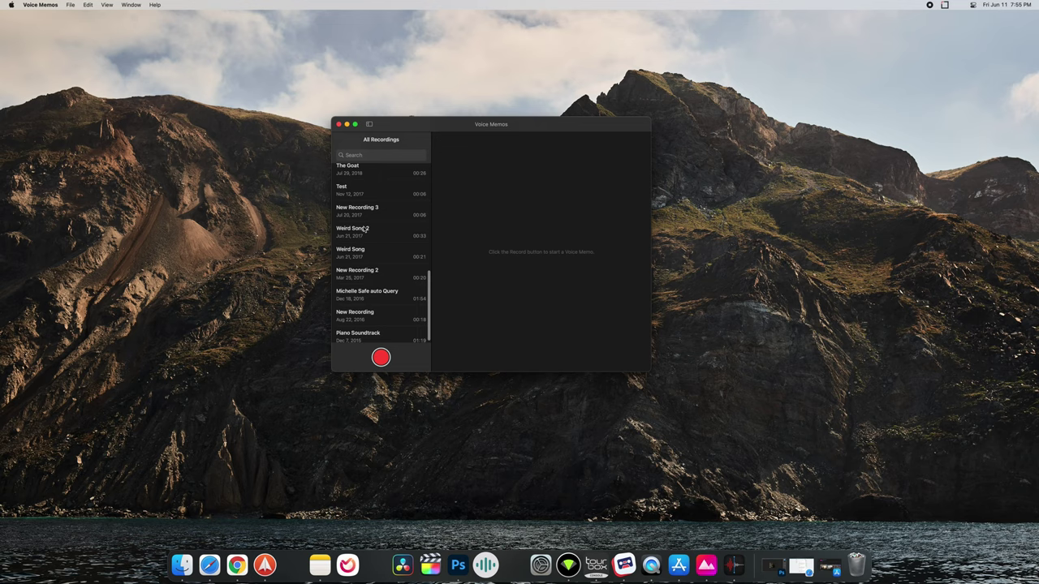
scroll(371, 229, "up", 5)
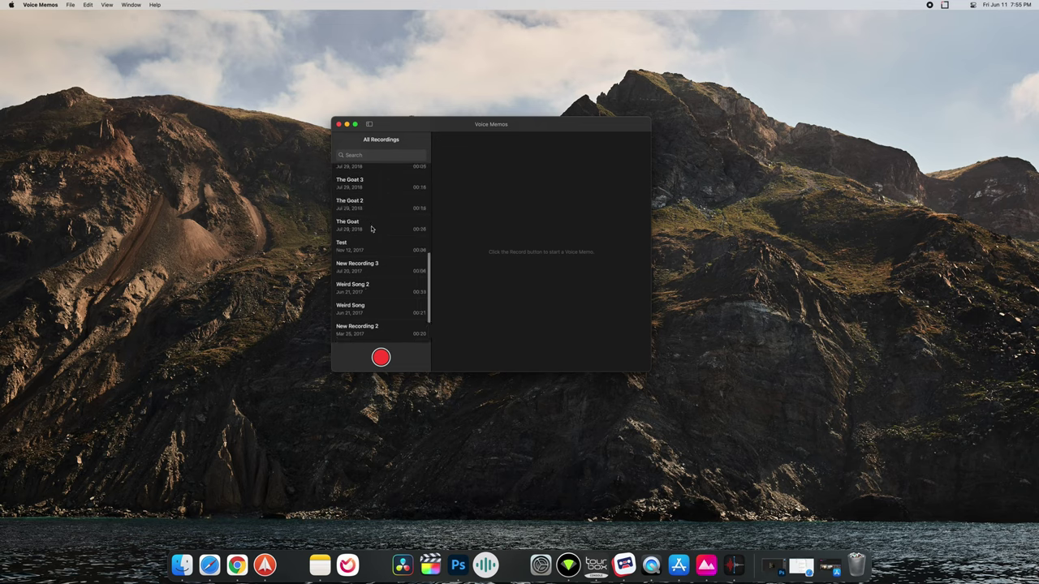
scroll(379, 228, "up", 5)
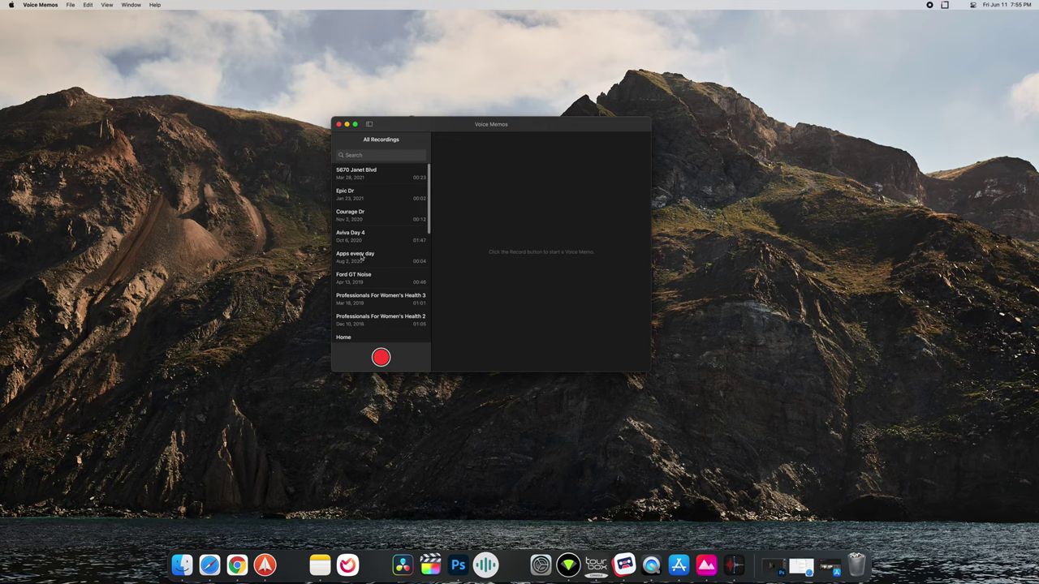
scroll(368, 208, "down", 5)
scroll(369, 208, "up", 5)
Step: Show the folders sidebar, create a folder named 'Audiobook Project', and open it
left_click(370, 124)
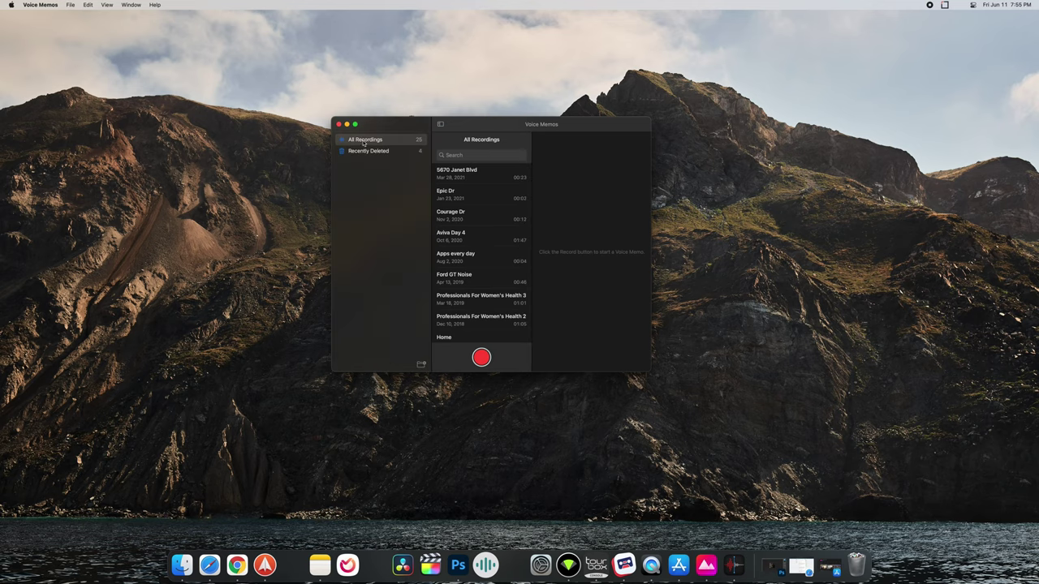
left_click(422, 365)
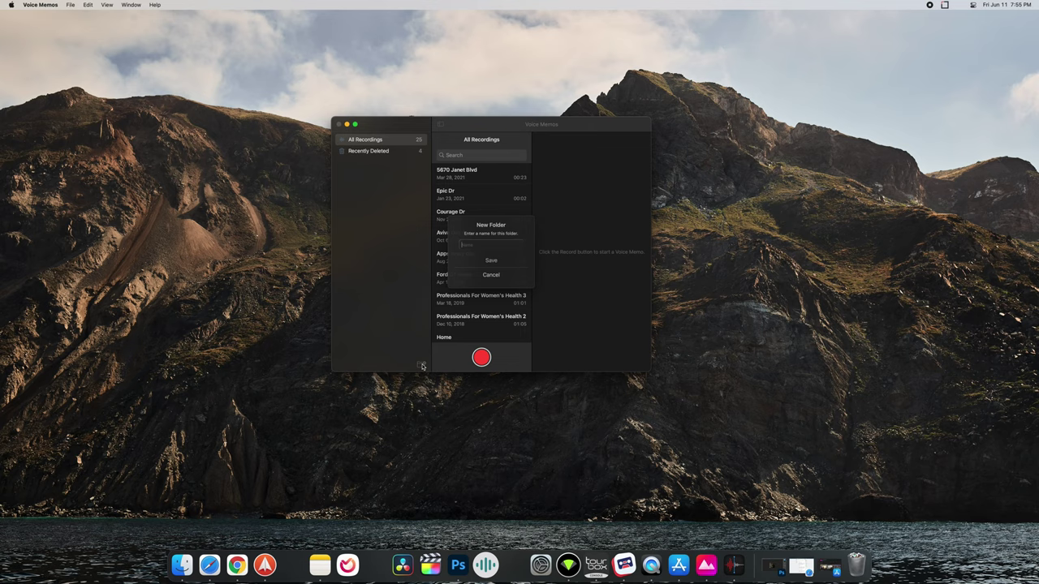
left_click(491, 273)
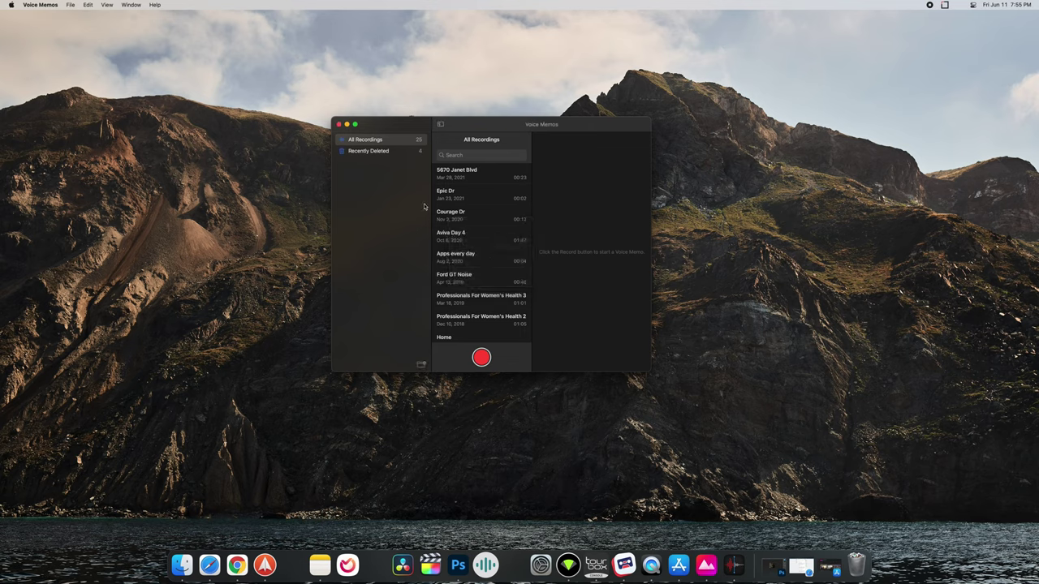
left_click(421, 365)
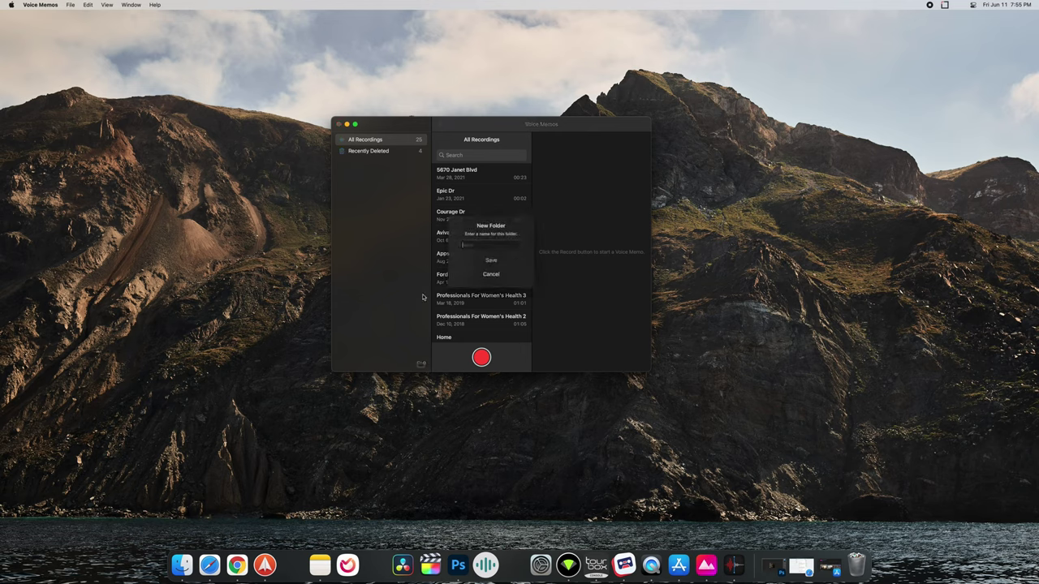
type("Audiobook Project")
key("Return")
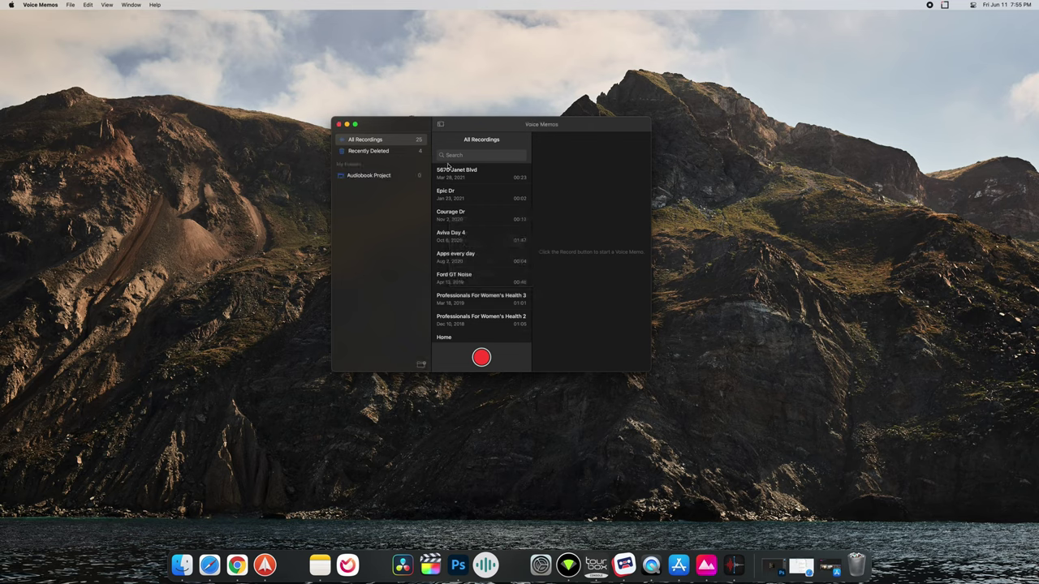
left_click(357, 177)
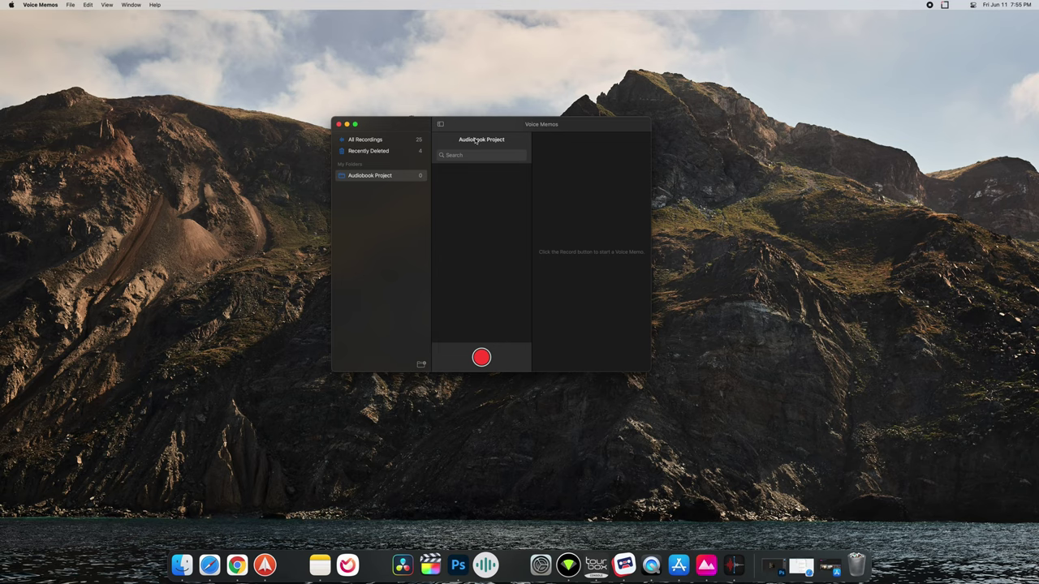
Step: In Preferences, set Audio Quality to Lossless and keep Clear Deleted at After 30 Days
left_click(40, 4)
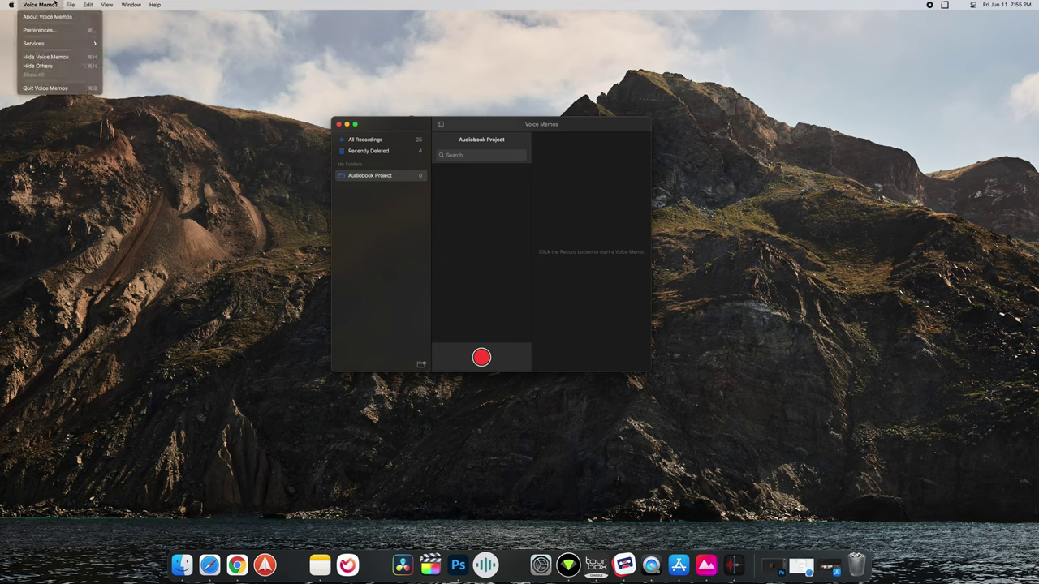
left_click(48, 31)
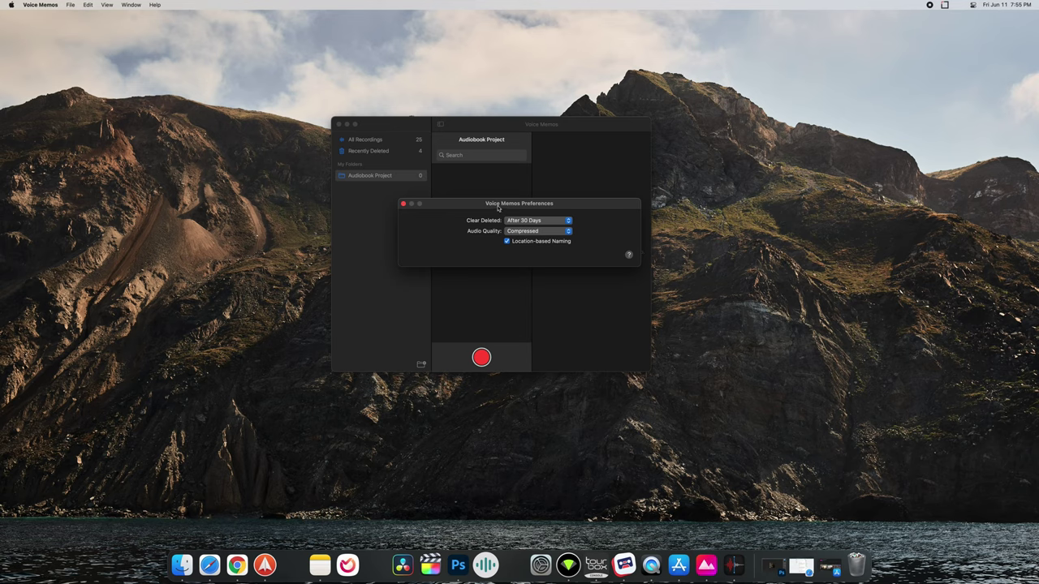
left_click_drag(498, 204, 472, 202)
left_click(480, 220)
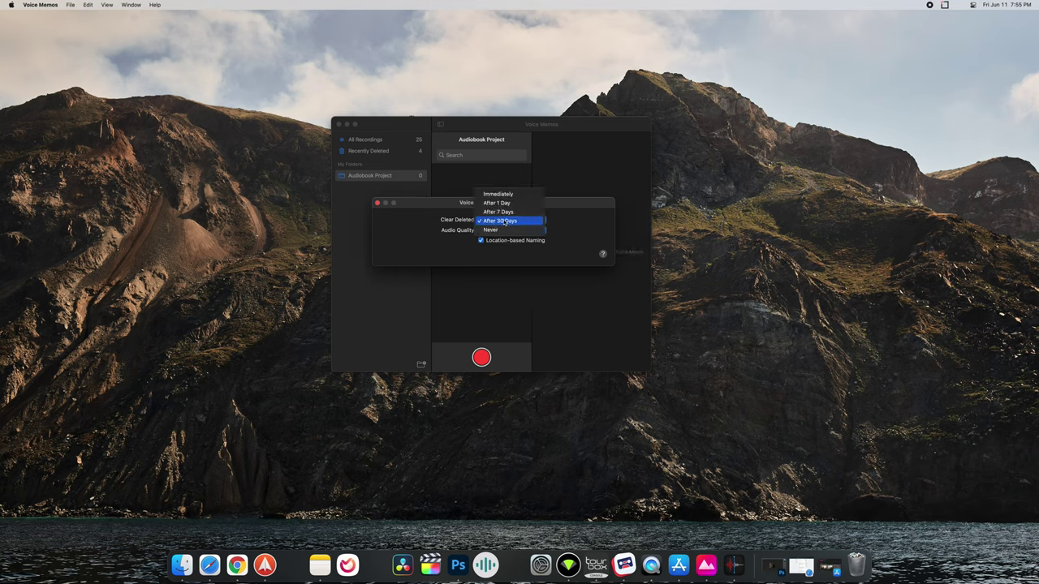
left_click(501, 221)
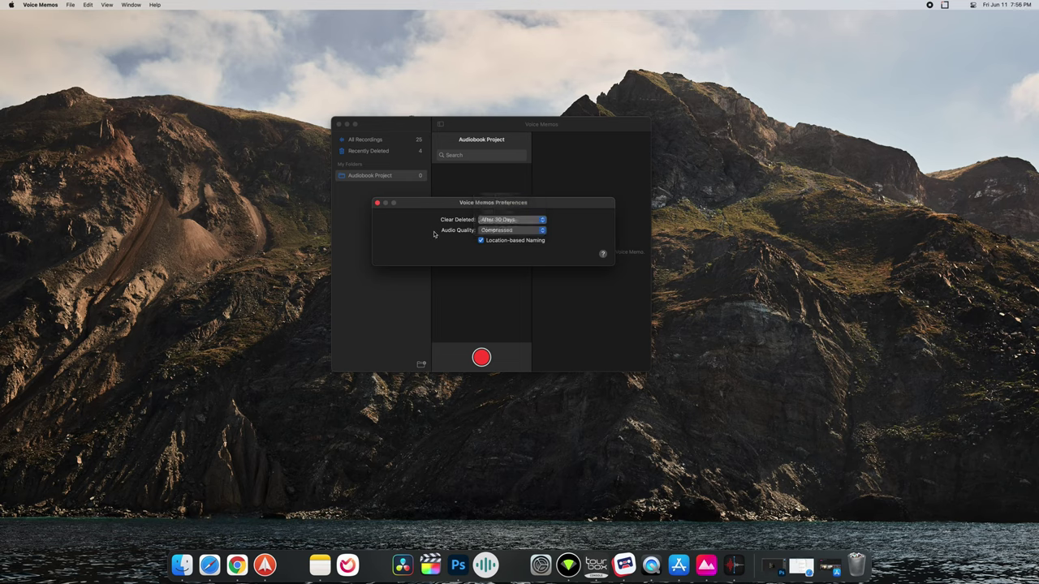
left_click(508, 231)
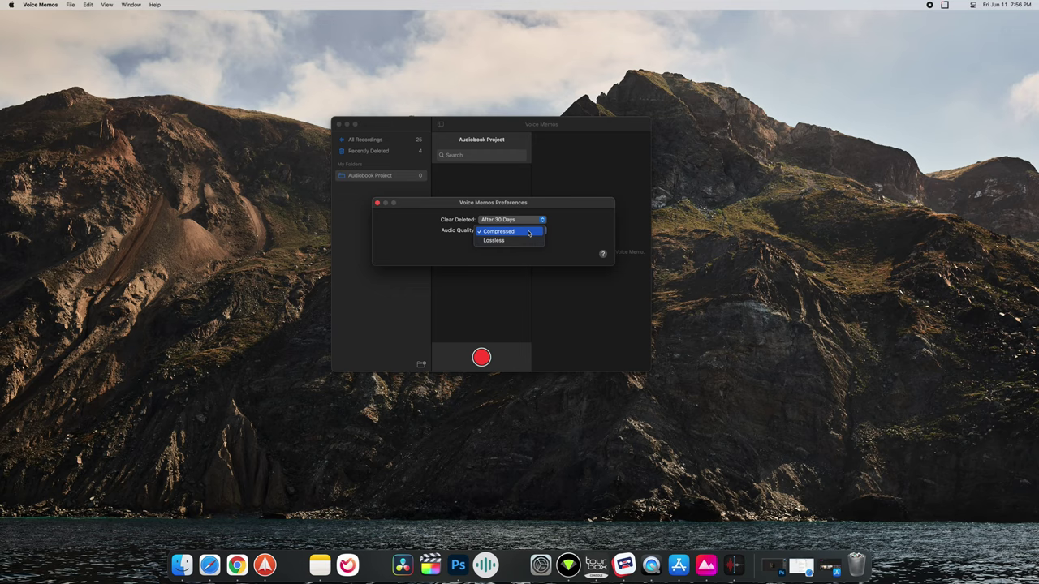
left_click(523, 240)
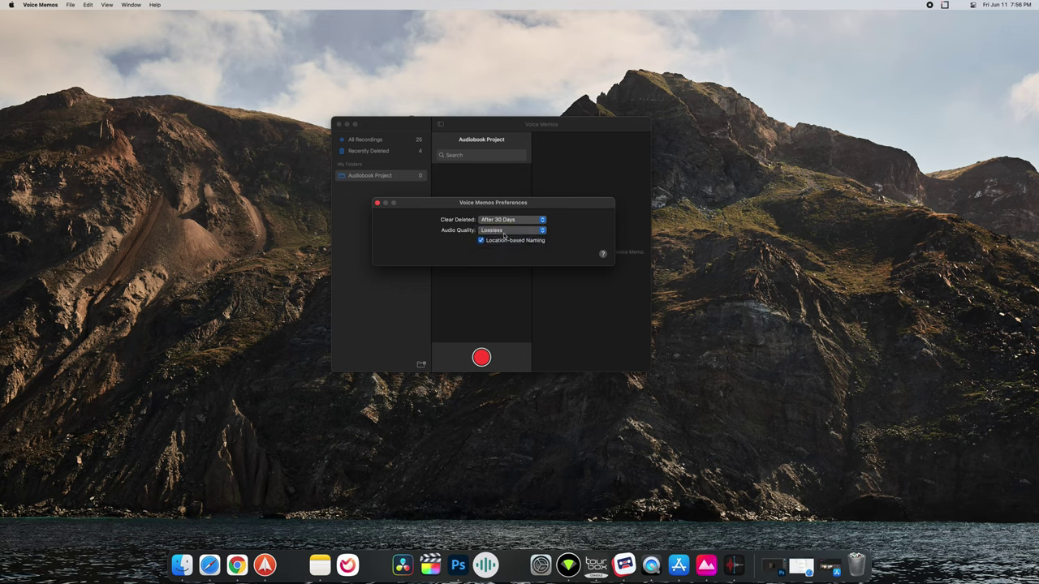
left_click(377, 204)
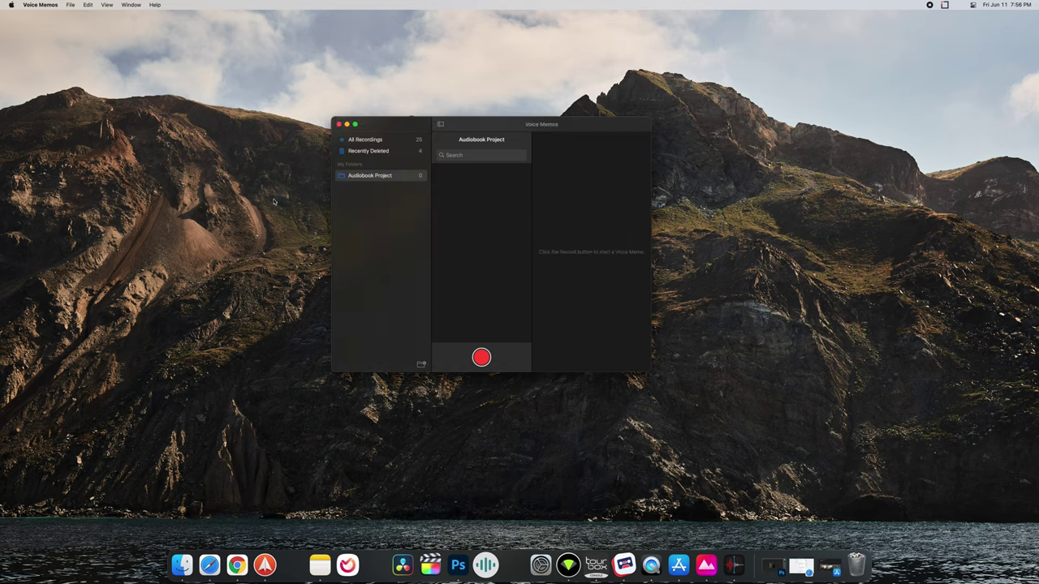
Step: Browse the Voice Memos and Window menus, then move the main window up and left
left_click(26, 4)
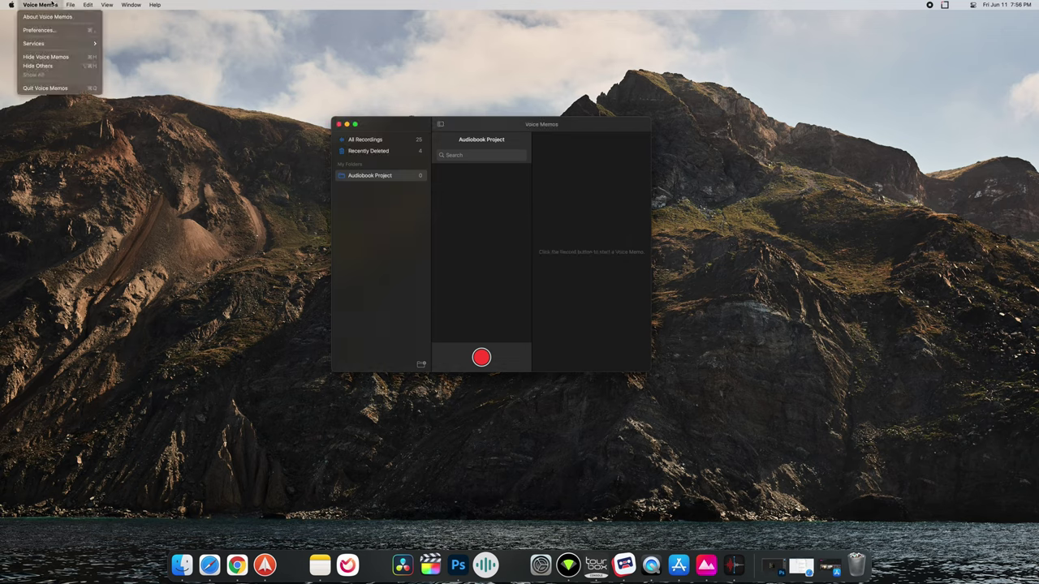
mouse_move(70, 8)
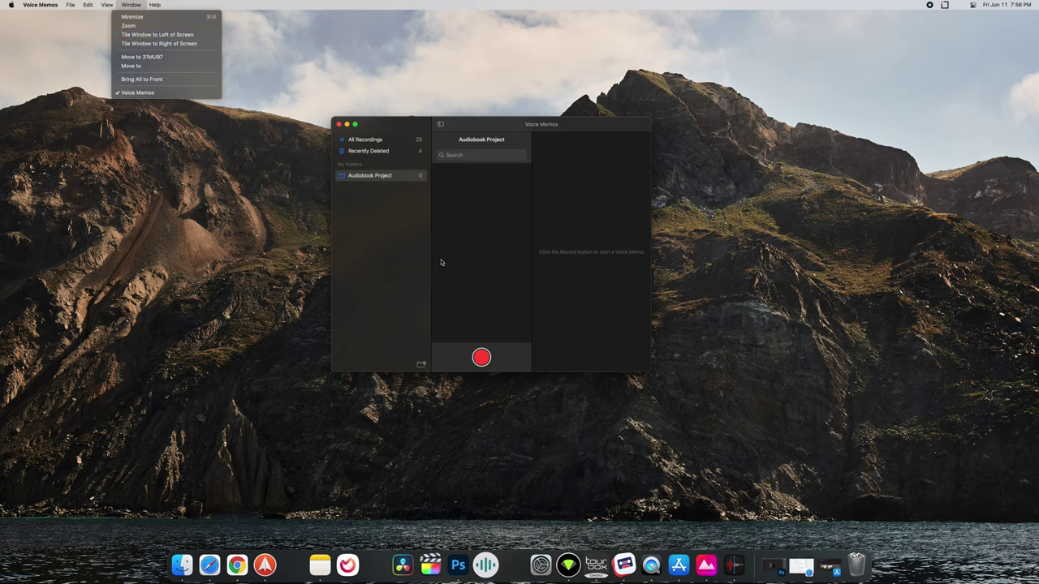
left_click(417, 250)
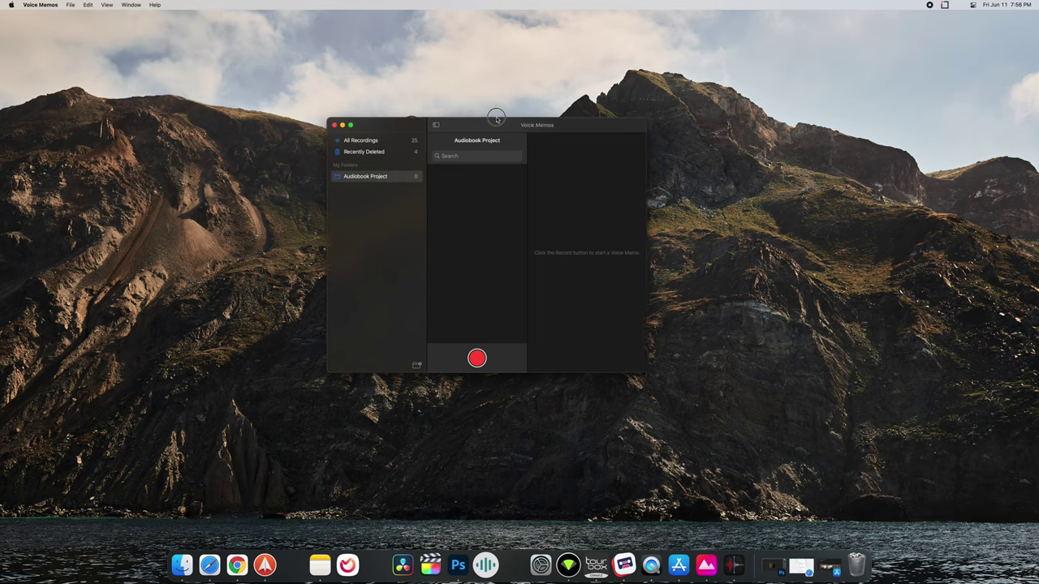
left_click_drag(487, 122, 429, 76)
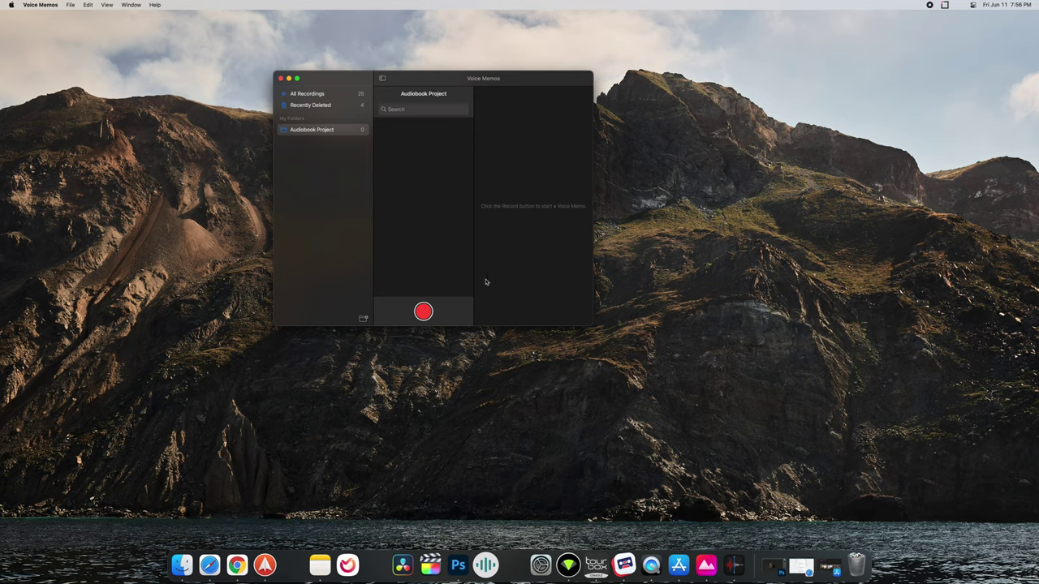
Step: Record the narration in Audiobook Project, pausing at about 18 seconds and then resuming
left_click(422, 312)
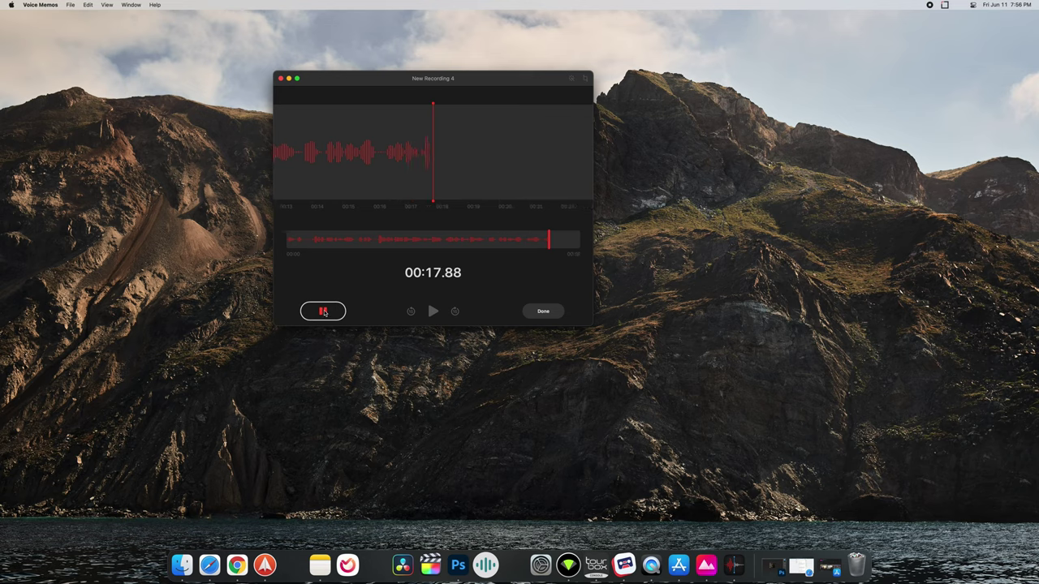
left_click(323, 312)
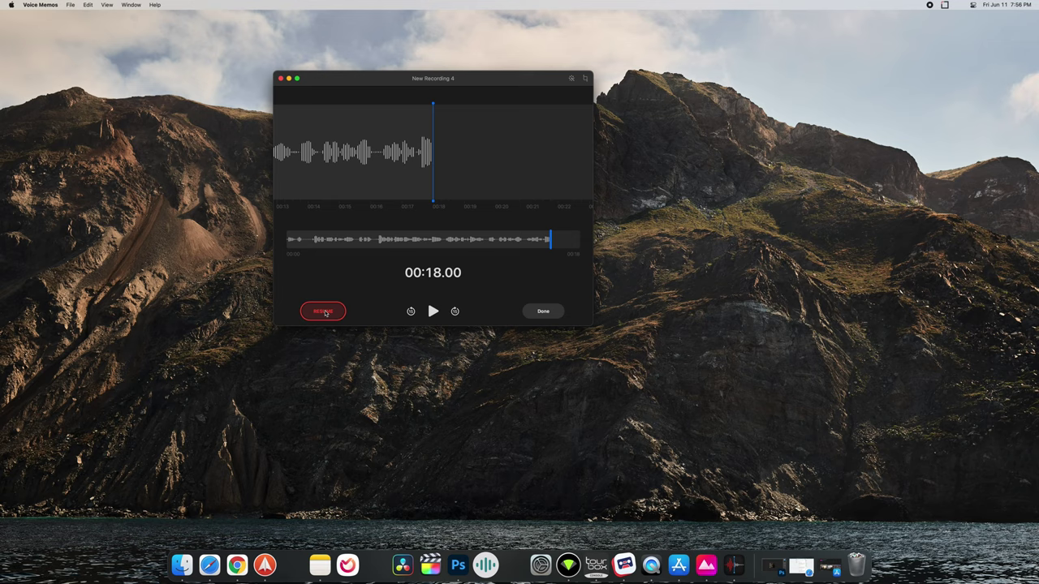
left_click(314, 315)
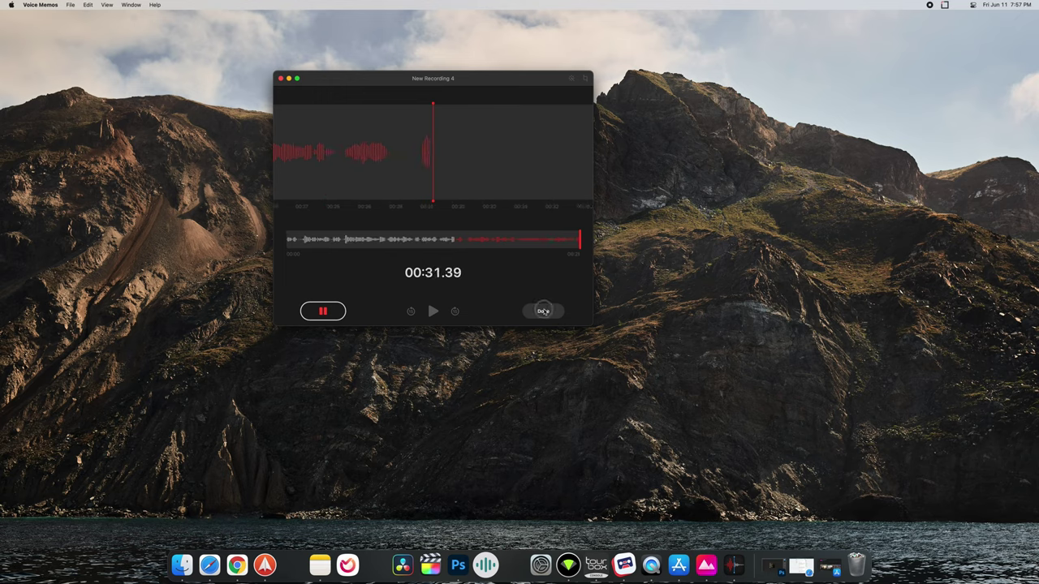
Step: Save the take as New Recording 4, then enlarge and reposition the window
left_click(543, 311)
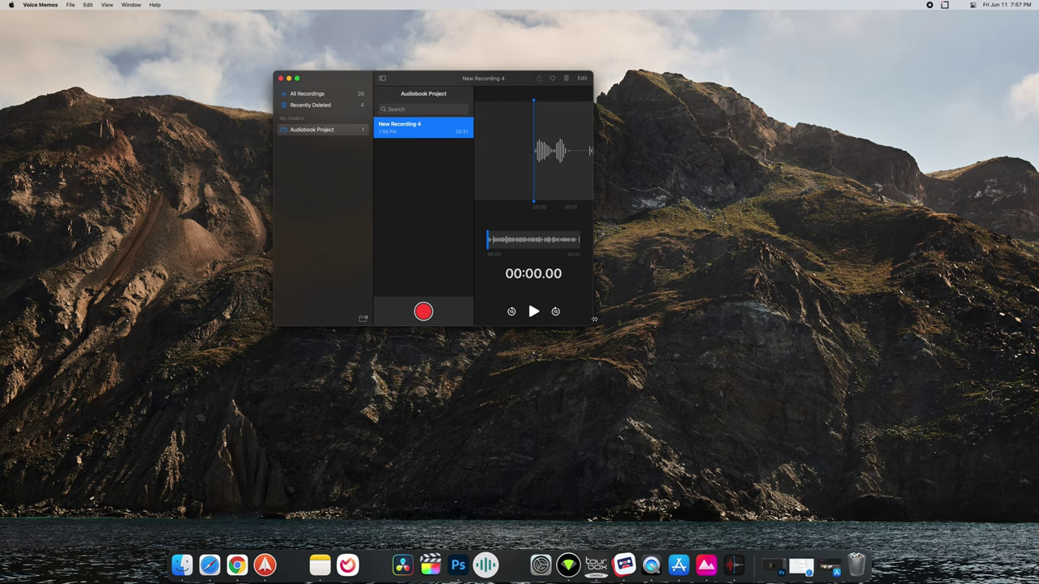
left_click_drag(590, 324, 901, 475)
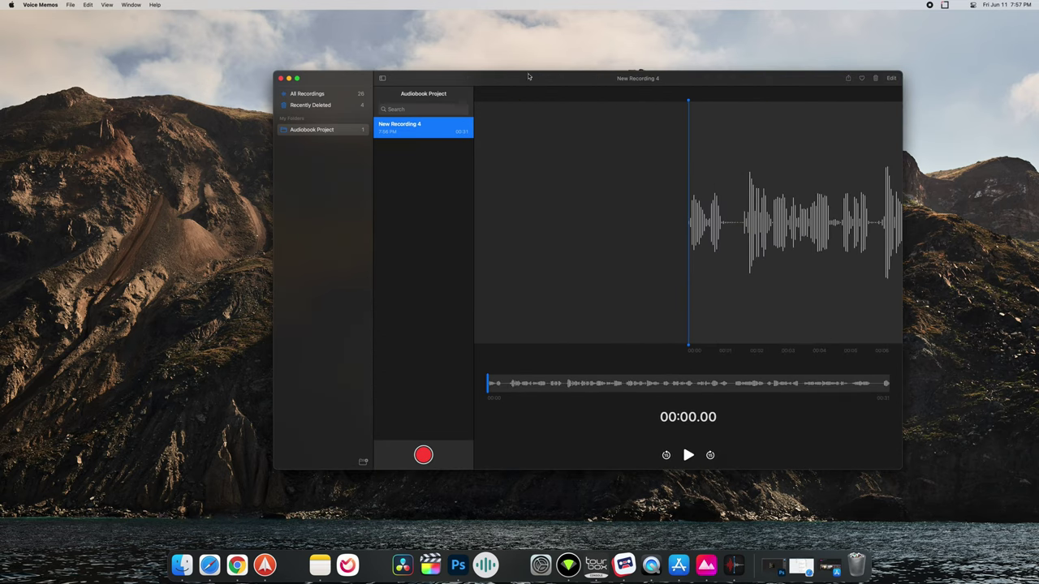
left_click_drag(527, 81, 407, 61)
Step: Scrub New Recording 4 and play it back from about six to eleven seconds
left_click(450, 362)
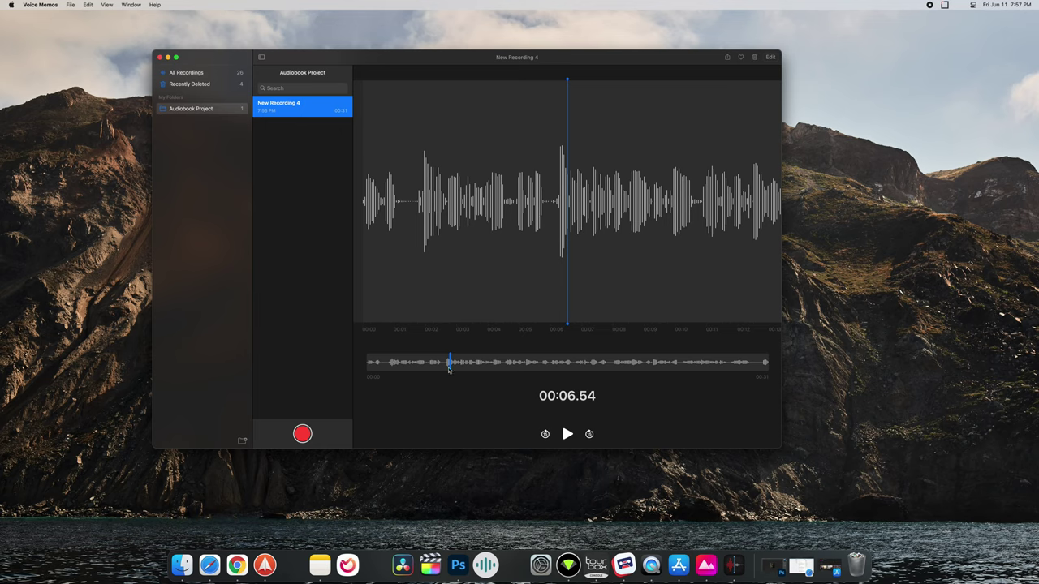
left_click_drag(450, 363, 513, 362)
key("space")
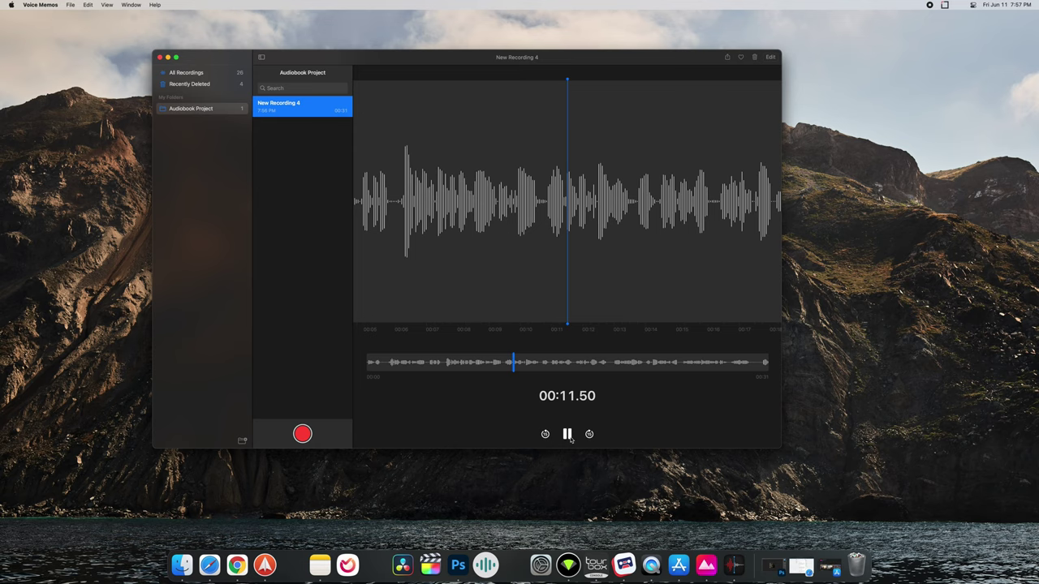
key("space")
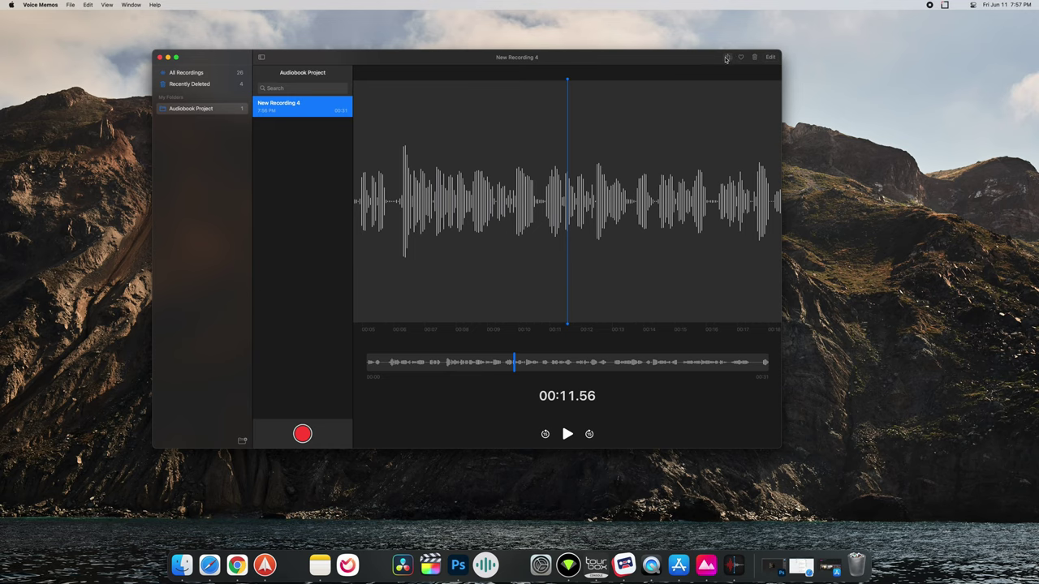
Step: Open and dismiss the Share menu, then start renaming New Recording 4
left_click(727, 58)
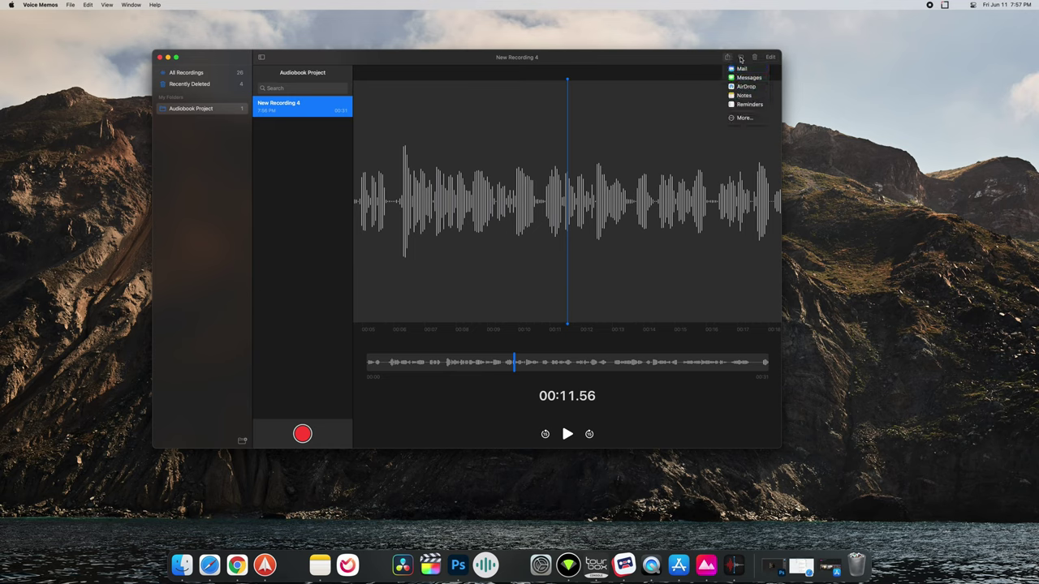
left_click(734, 60)
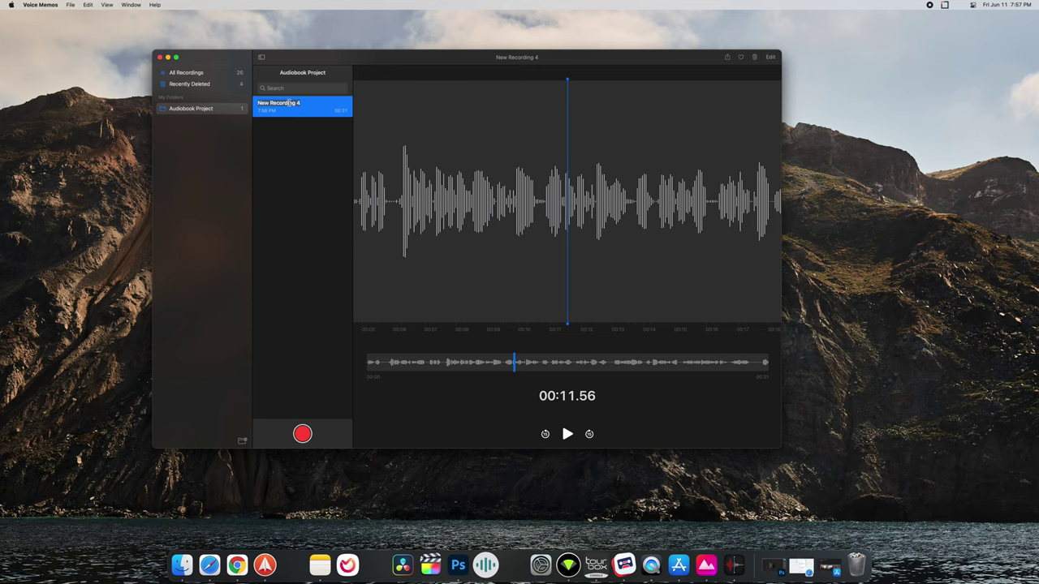
left_click(288, 103)
Step: Name the recording 'Chapter 1', open it in the edit view, and scrub its waveform
type("Ch")
left_click(770, 57)
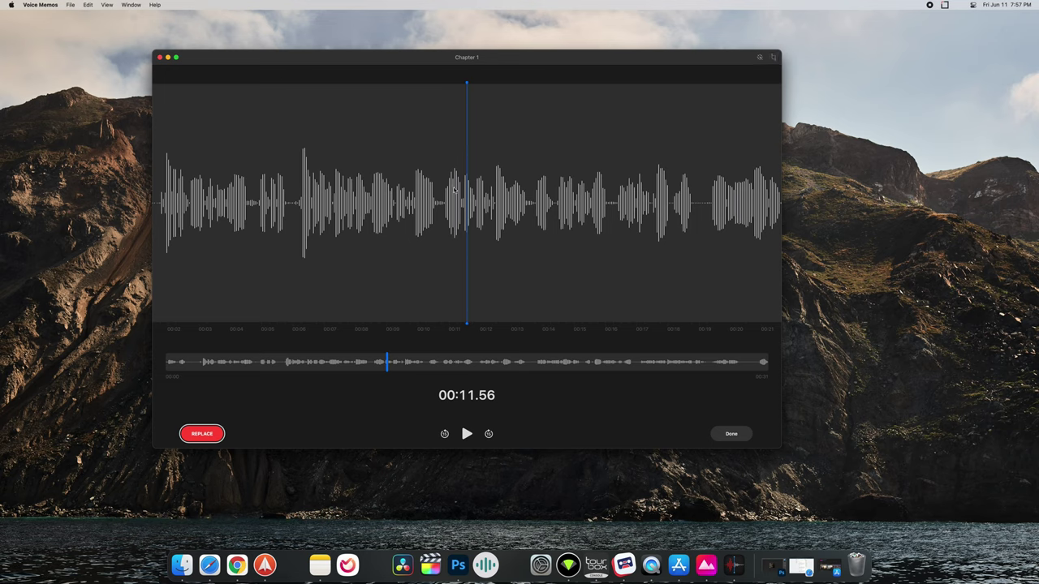
scroll(456, 199, "right", 5)
scroll(455, 199, "left", 8)
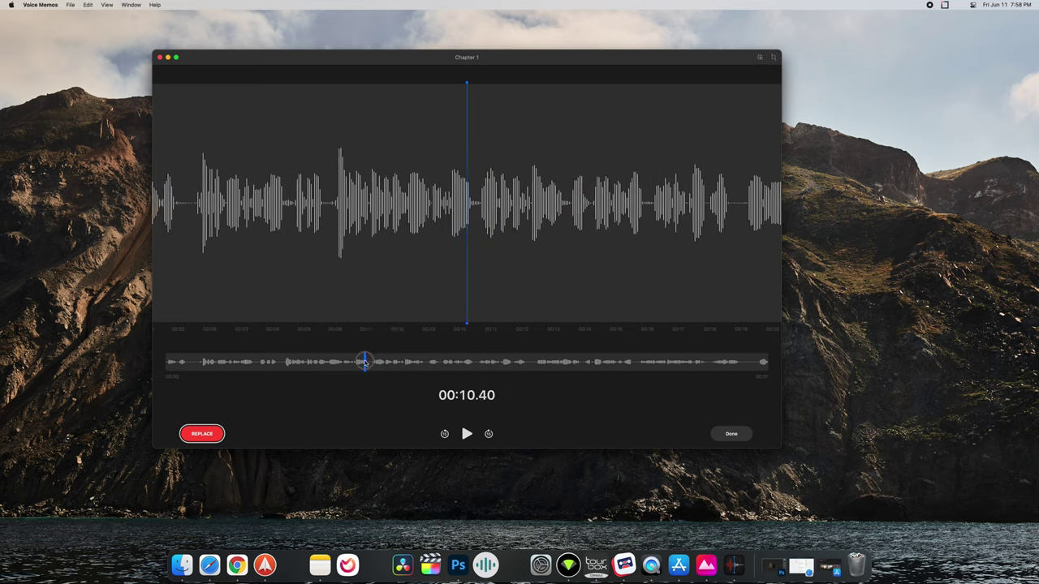
scroll(455, 199, "right", 4)
left_click(189, 363)
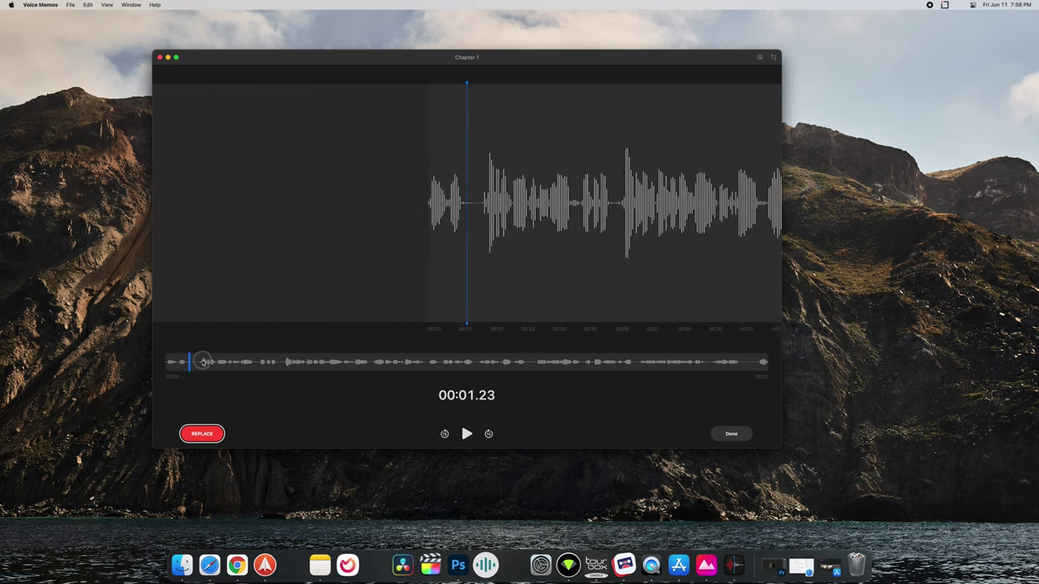
scroll(554, 229, "right", 5)
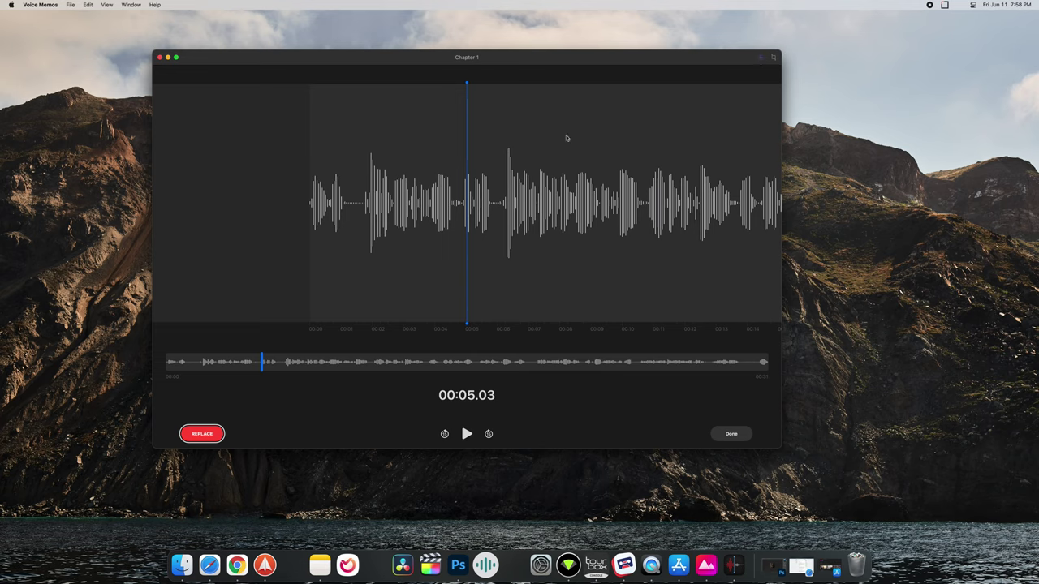
scroll(694, 93, "right", 8)
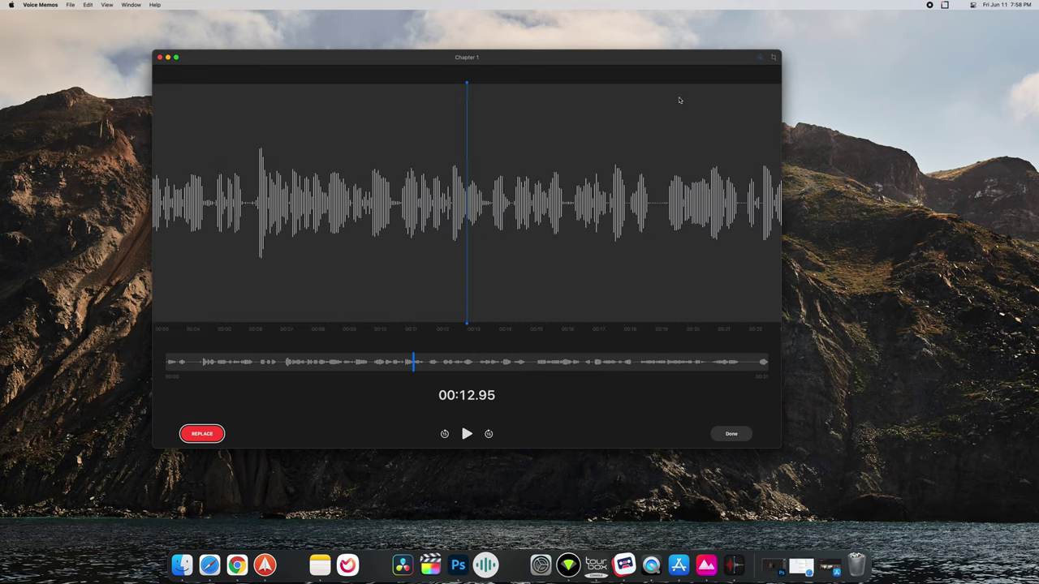
left_click(774, 59)
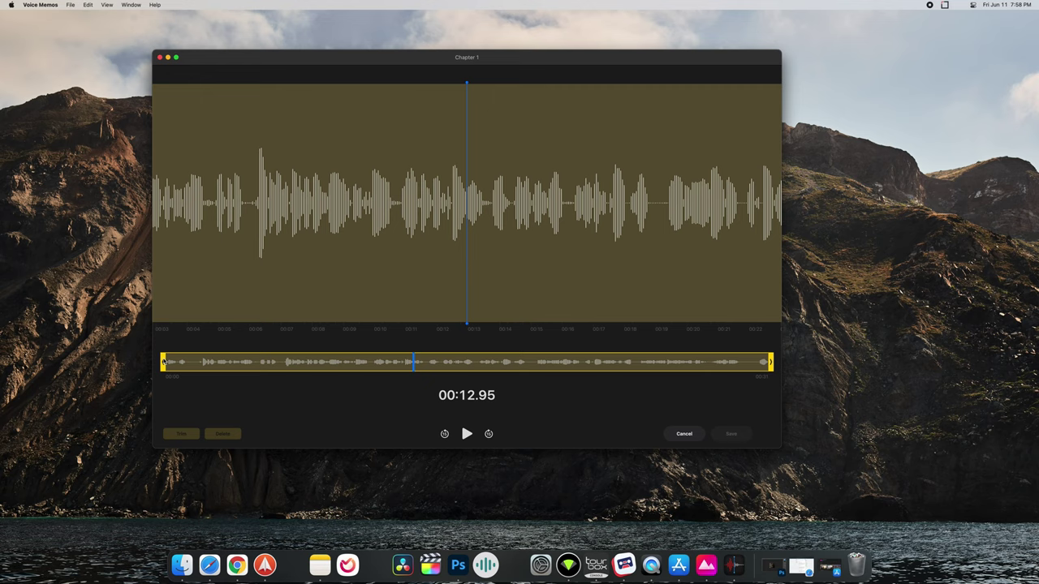
left_click_drag(163, 362, 263, 363)
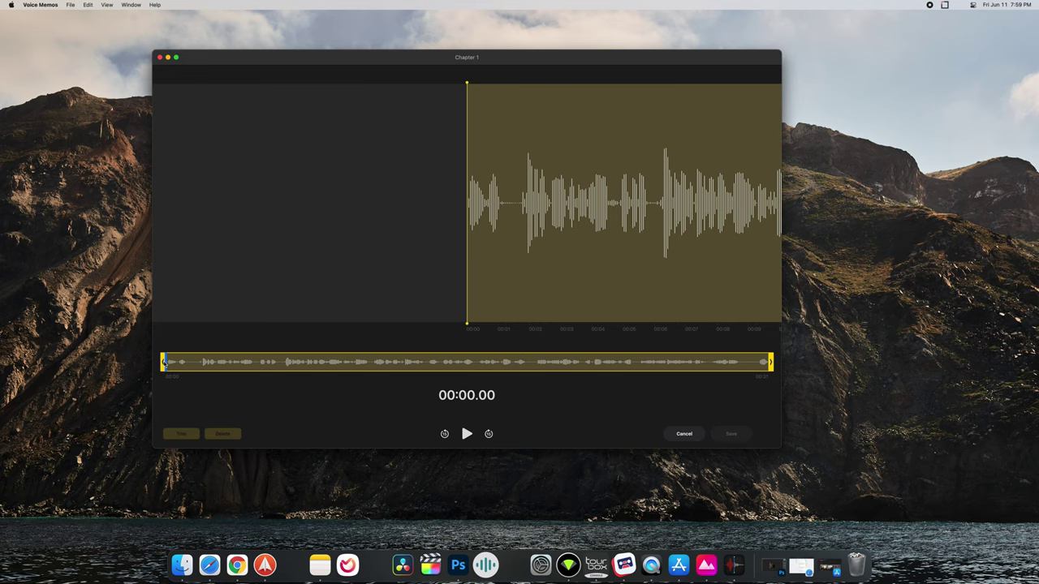
left_click_drag(165, 363, 199, 363)
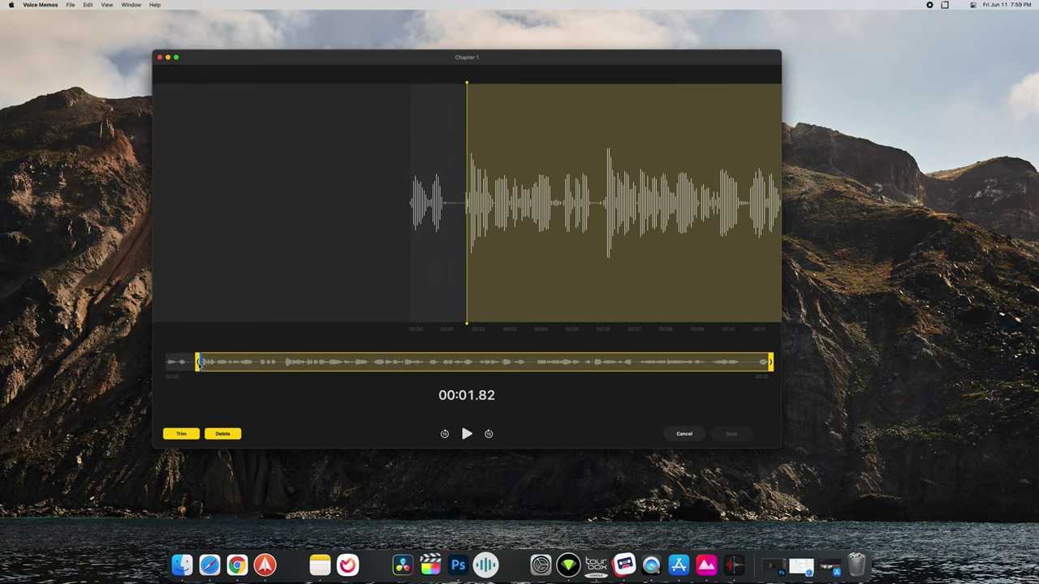
left_click_drag(771, 364, 523, 363)
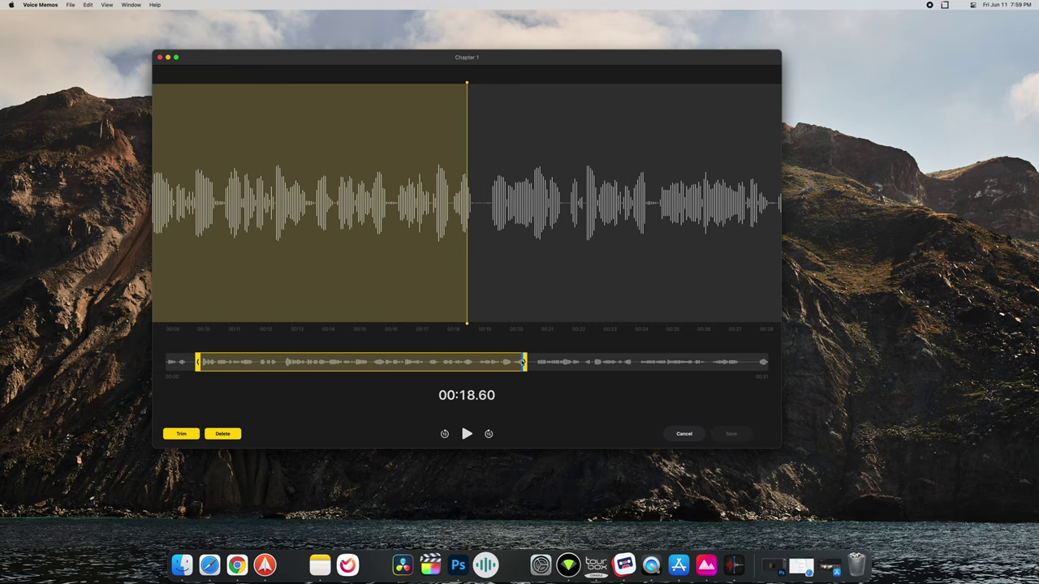
key("space")
left_click(214, 365)
left_click_drag(214, 364, 441, 375)
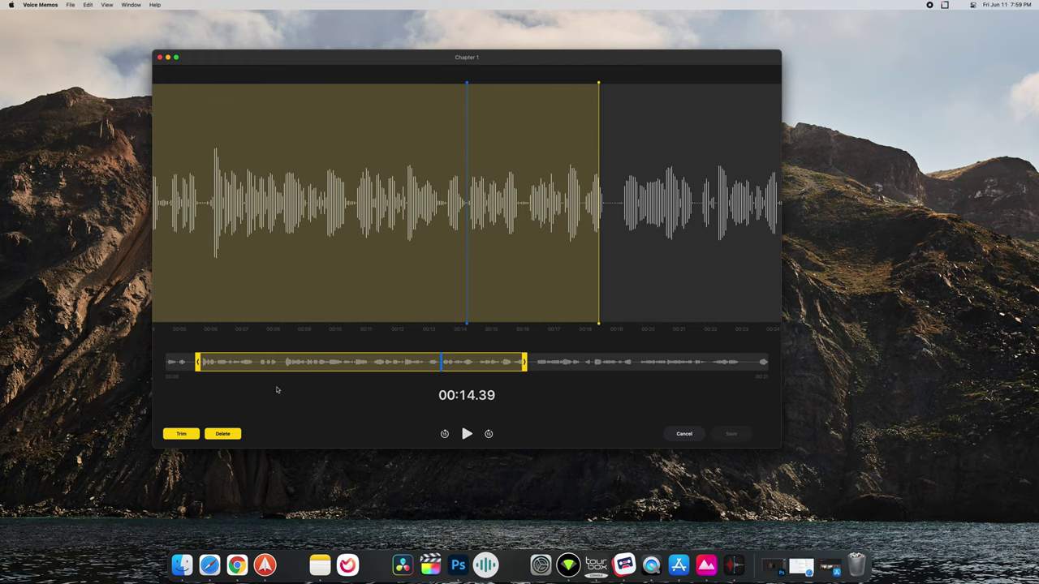
left_click(175, 435)
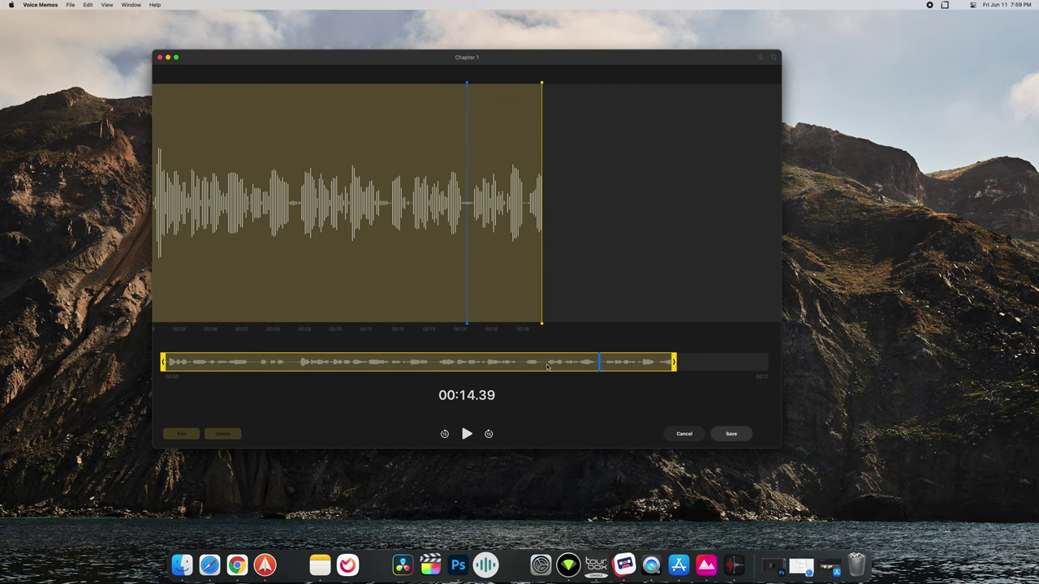
left_click(672, 363)
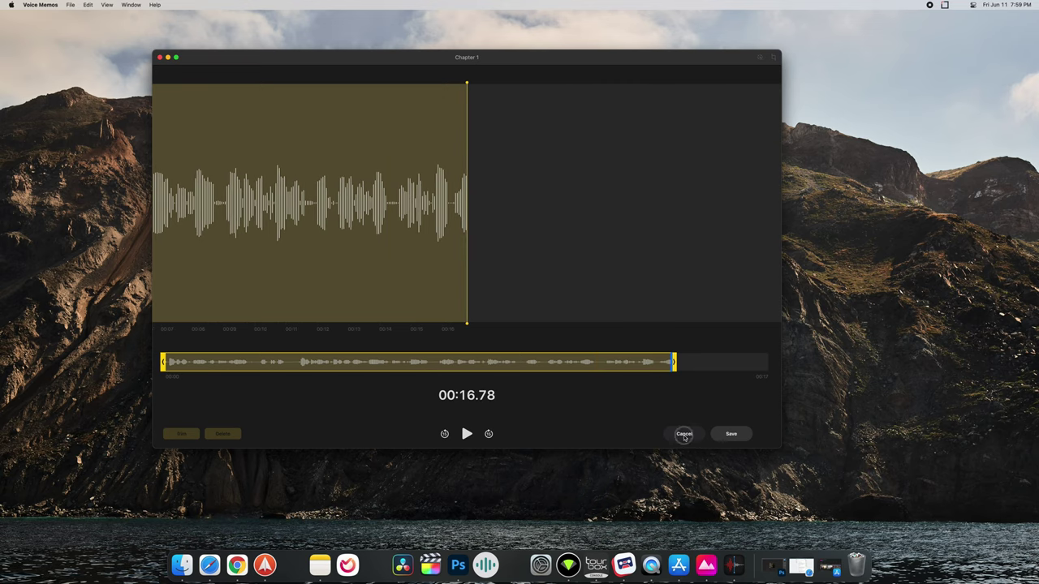
left_click(684, 434)
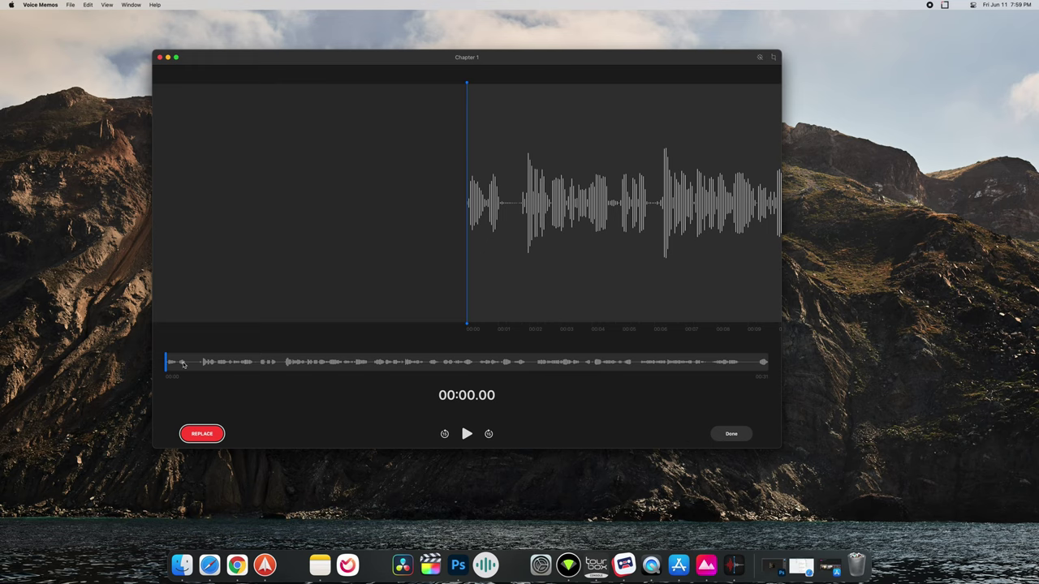
Step: Trim Chapter 1 to the section from 00:01.86 to 00:18.84
left_click(773, 57)
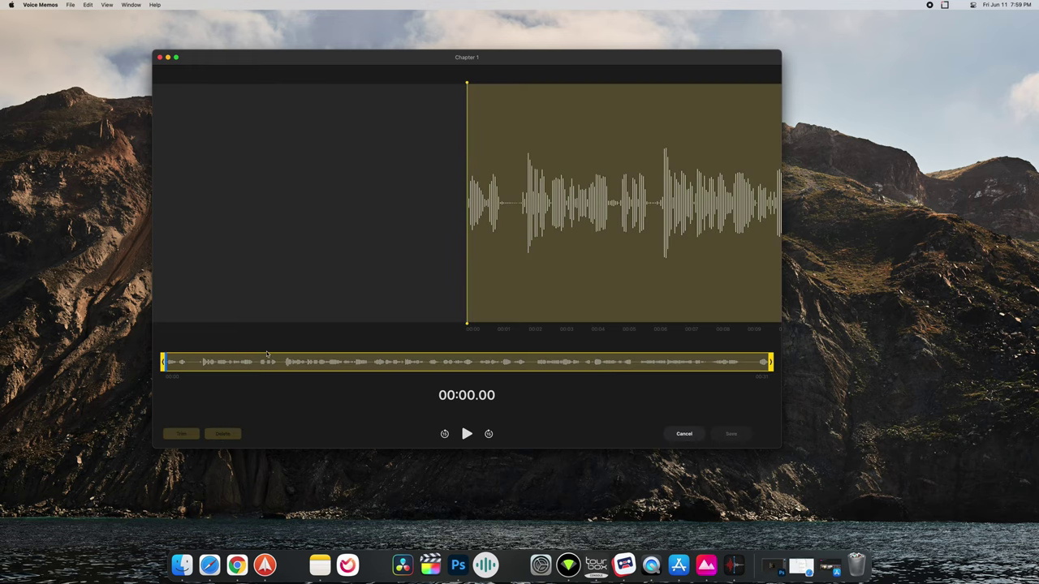
left_click_drag(162, 363, 198, 362)
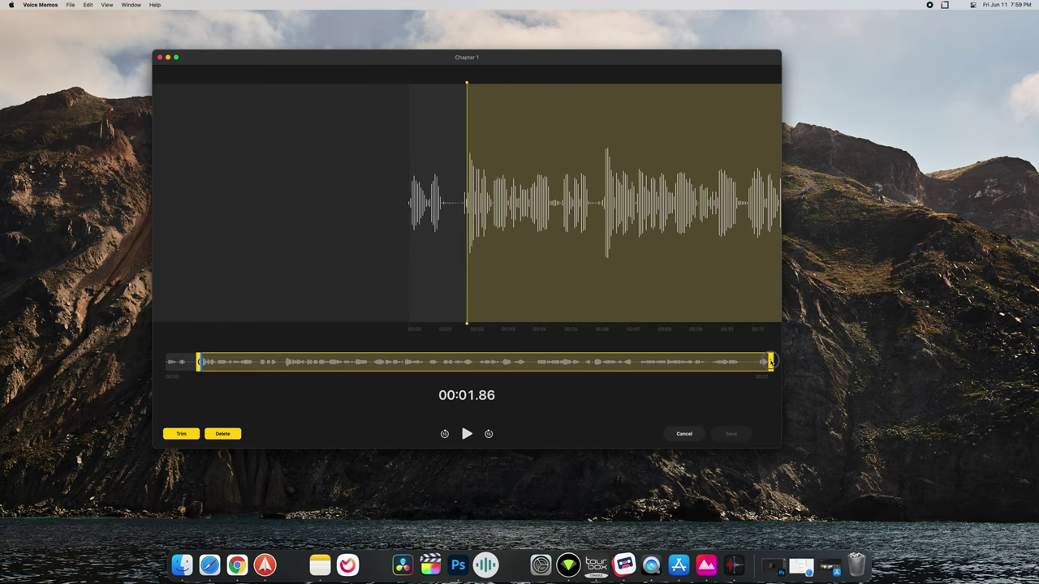
left_click_drag(768, 363, 529, 363)
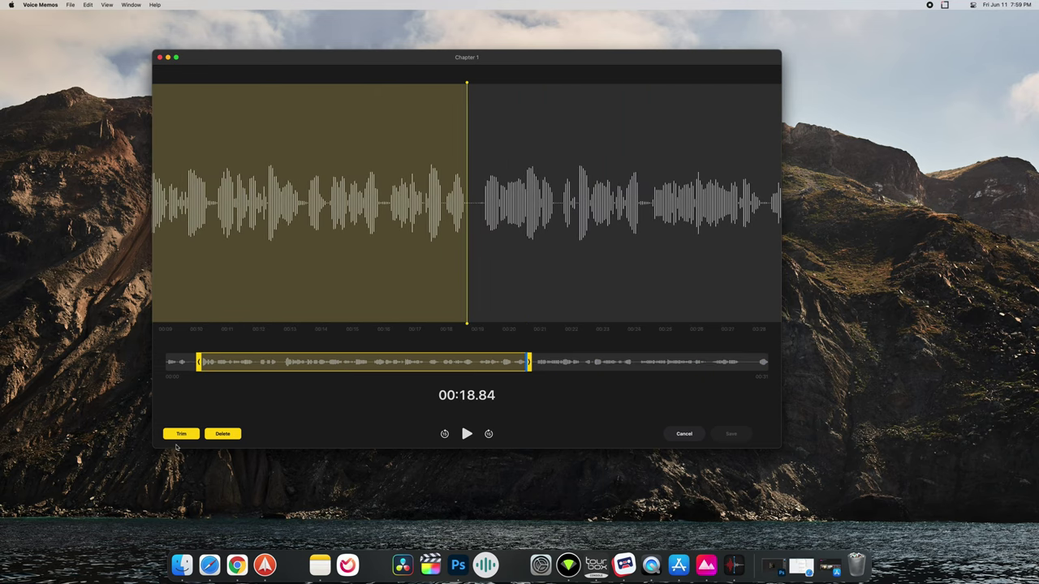
left_click(180, 433)
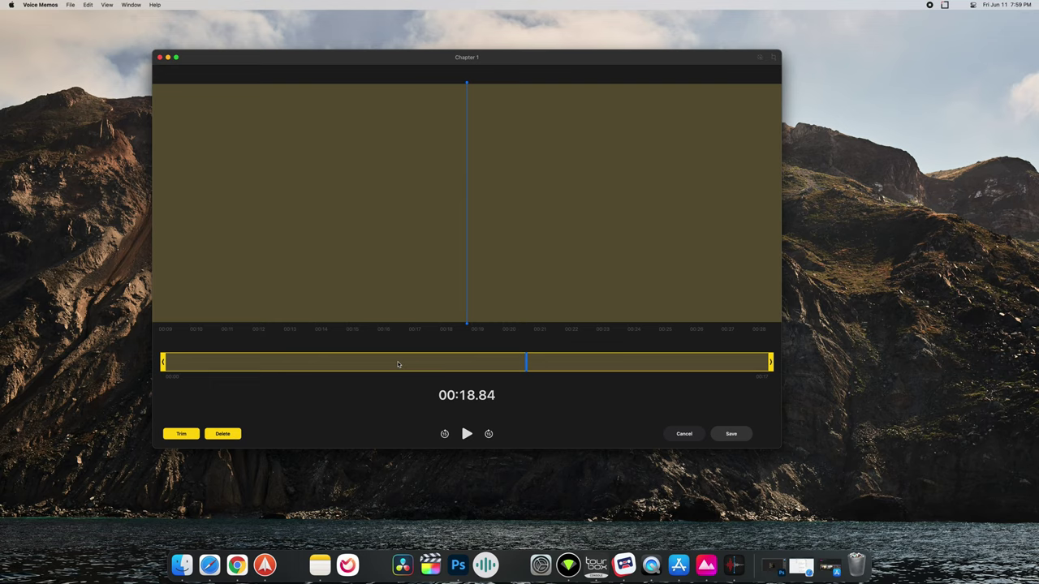
Step: Preview the trimmed audio, then save it and close the edit view
key("space")
left_click(382, 363)
key("space")
left_click(735, 434)
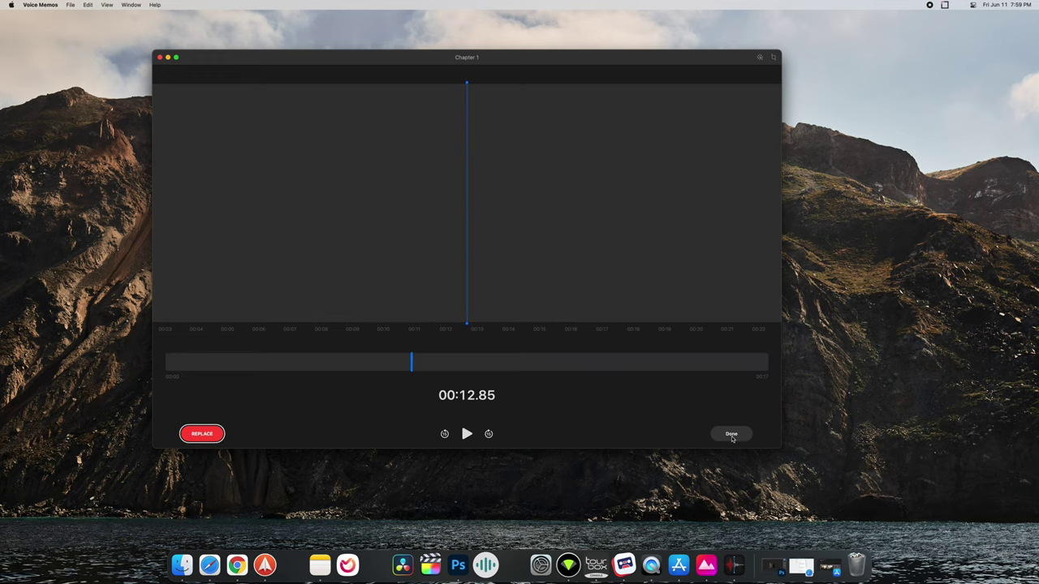
left_click(731, 434)
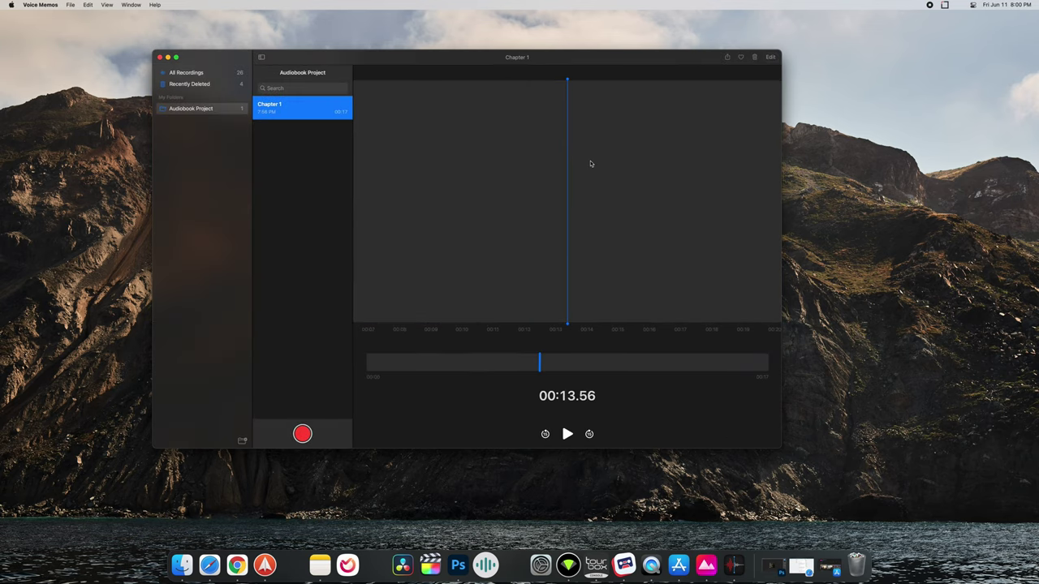
Step: Scrub Chapter 1, then duplicate it to create 'Chapter 1 copy'
left_click_drag(541, 365, 567, 366)
right_click(306, 113)
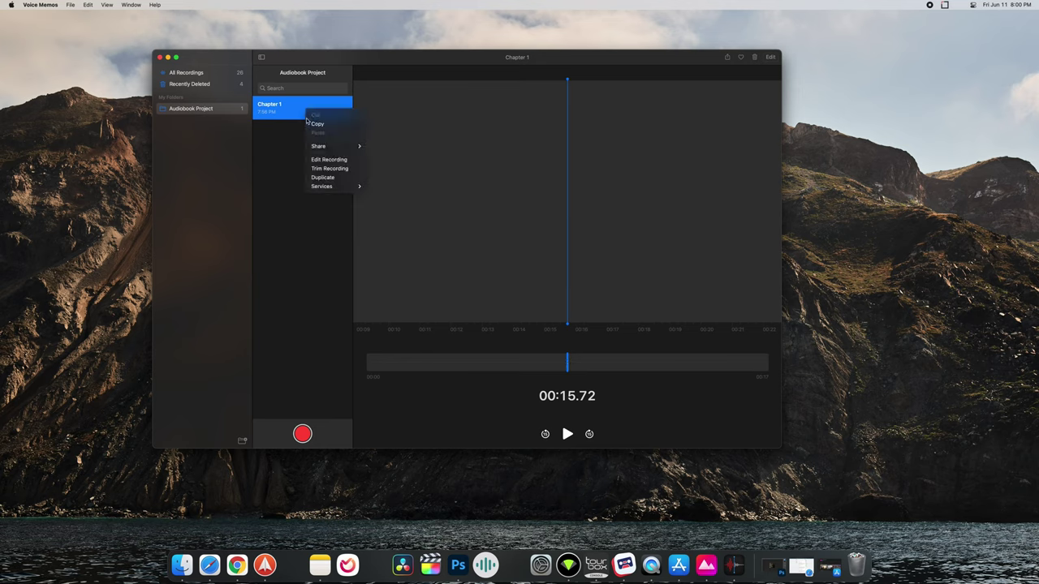
left_click(323, 178)
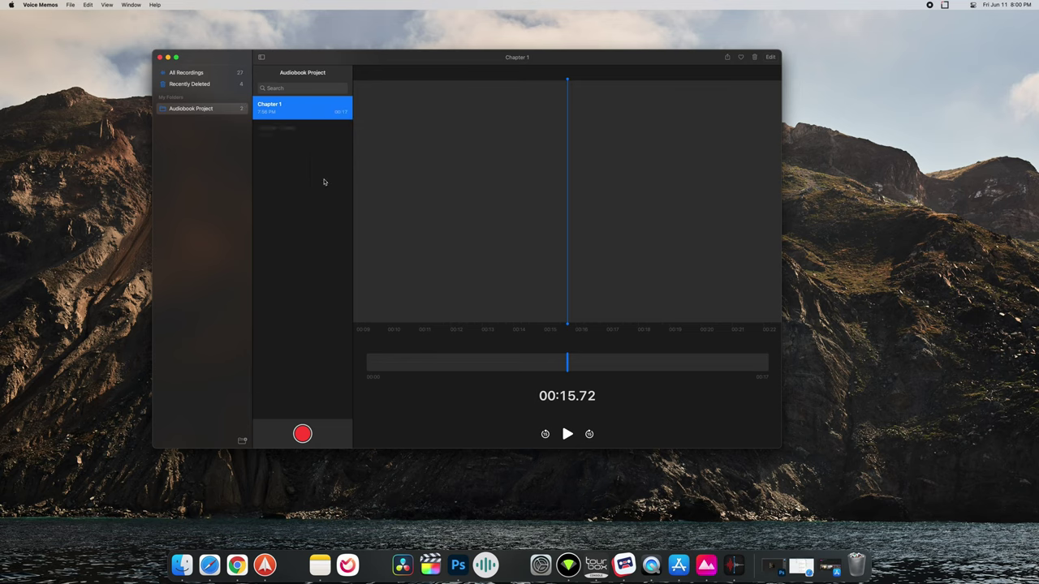
Step: Trim the Chapter 1 copy to a roughly 3-second section near 00:05 and save it
left_click(298, 127)
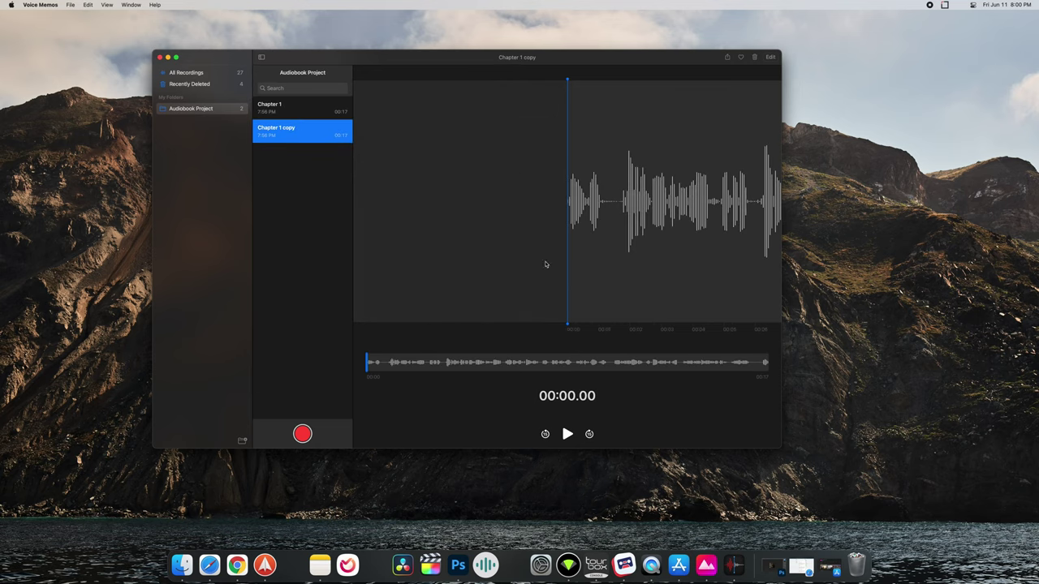
left_click_drag(370, 364, 442, 364)
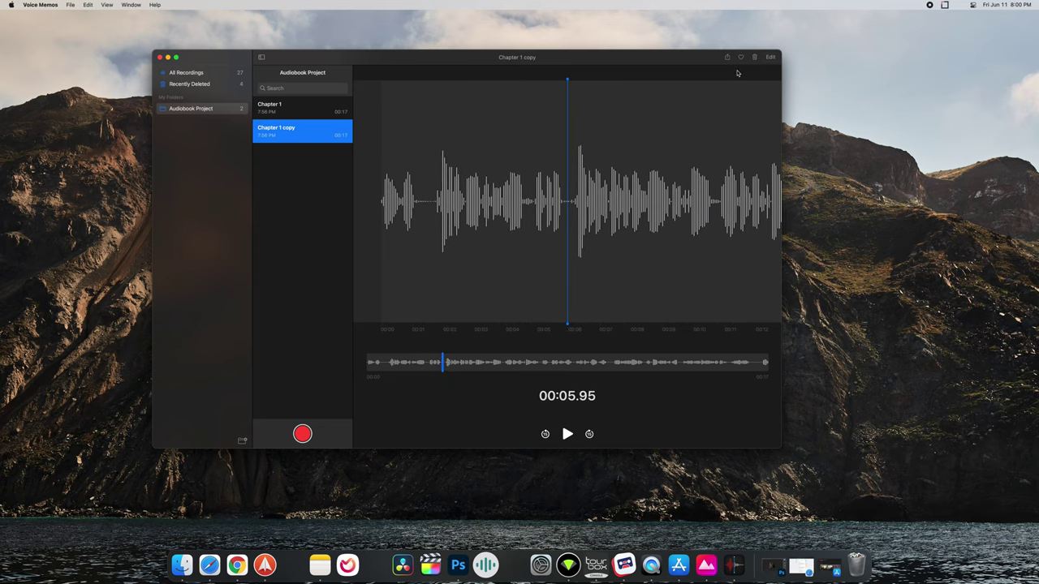
left_click(770, 57)
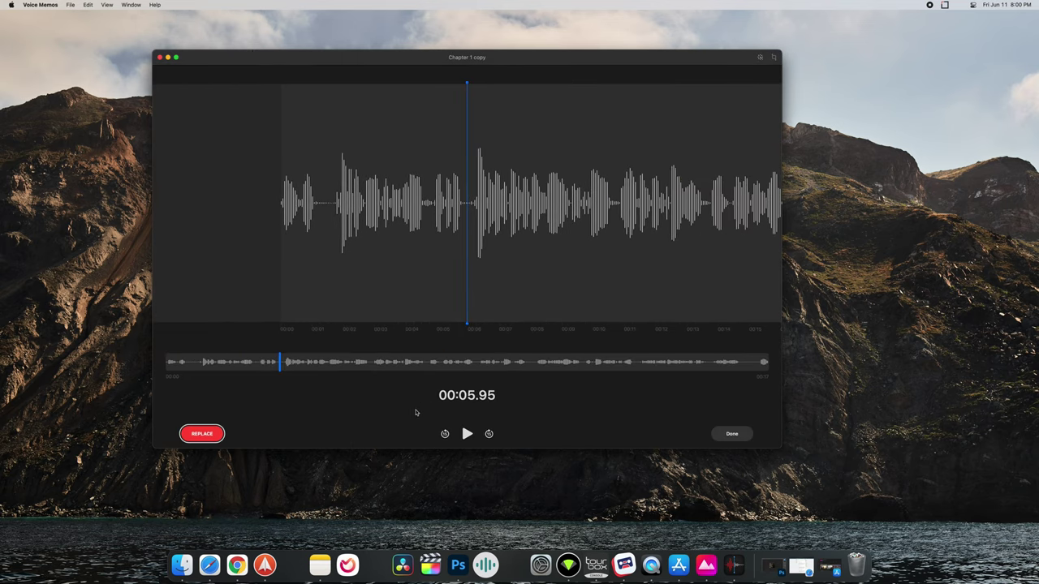
left_click(774, 58)
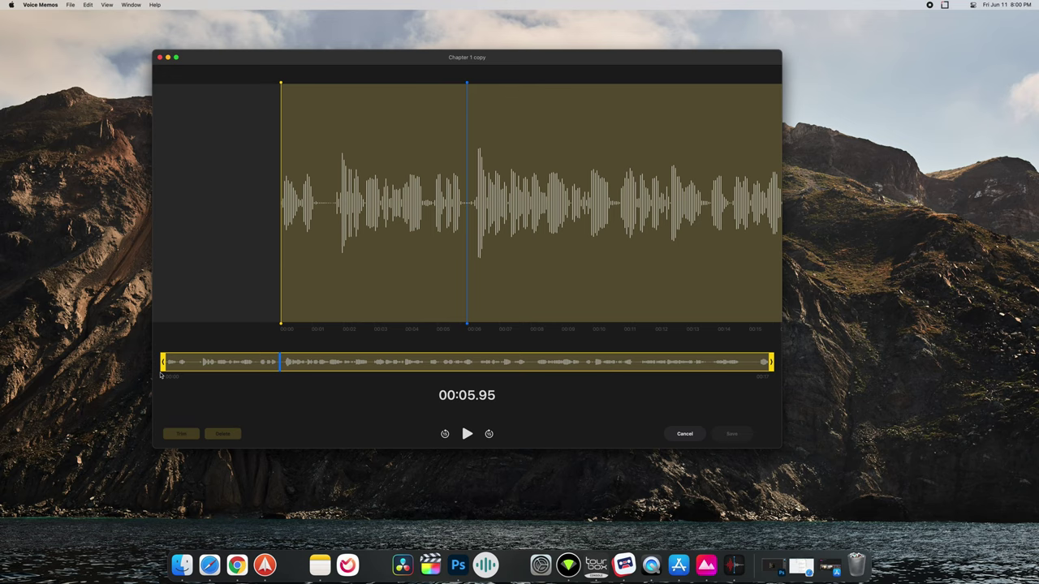
left_click_drag(162, 366, 367, 365)
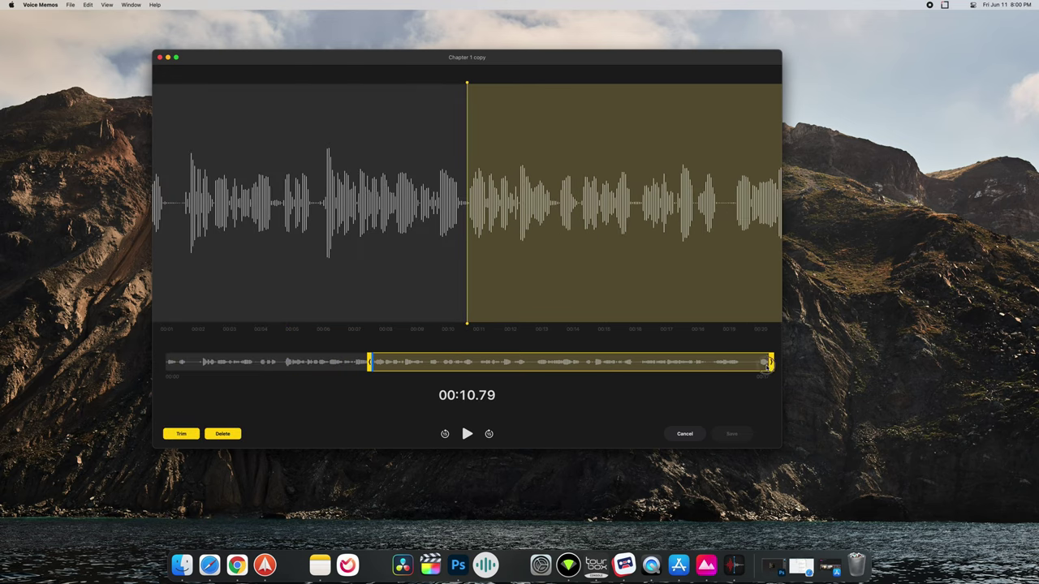
left_click_drag(771, 364, 429, 362)
left_click(179, 434)
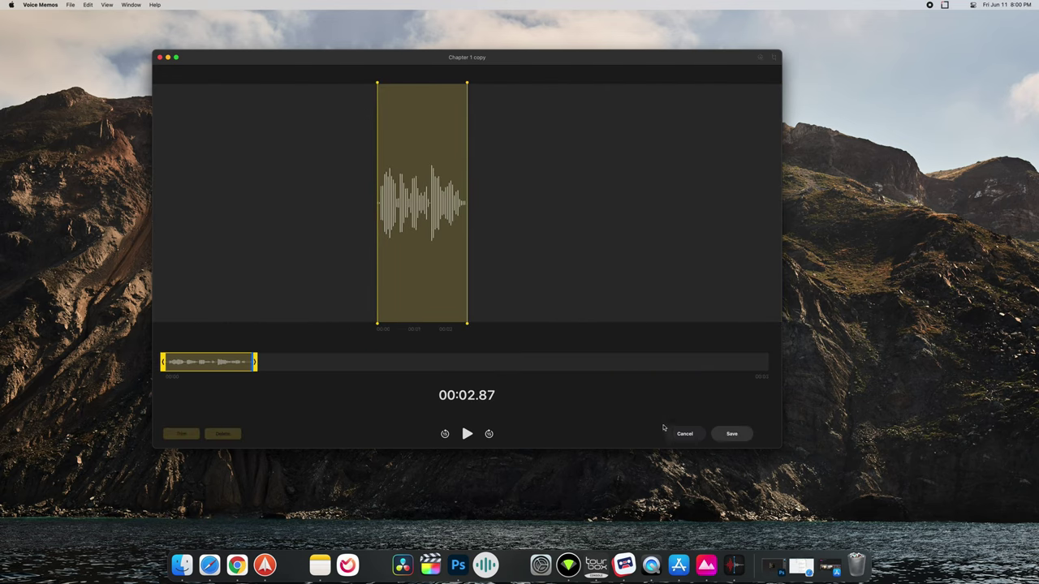
left_click(720, 433)
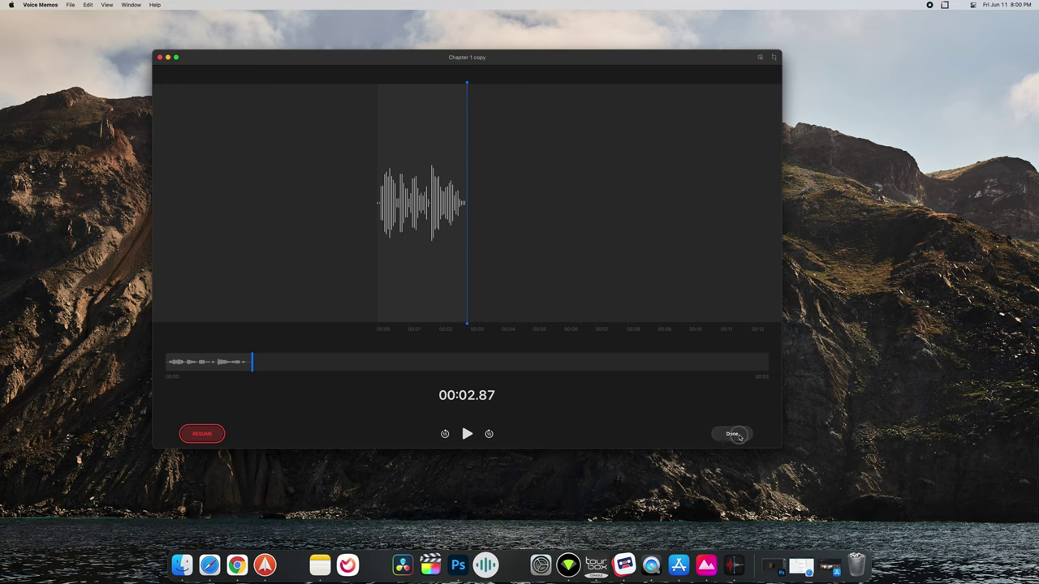
left_click(729, 435)
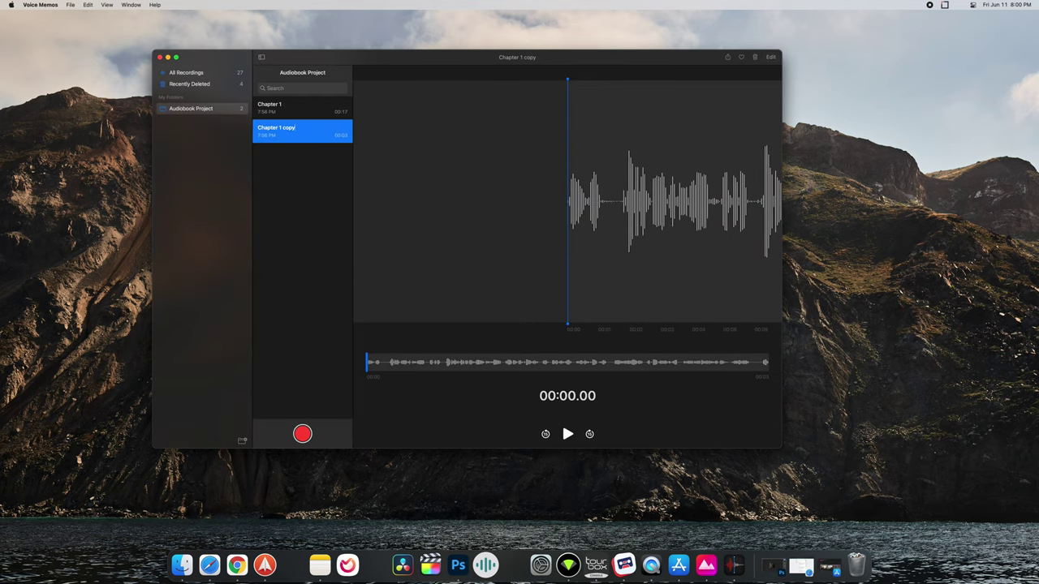
Step: Complete the trimmed copy's title as 'Chapter 1 Teaser'
type("r")
key("Return")
scroll(639, 167, "right", 10)
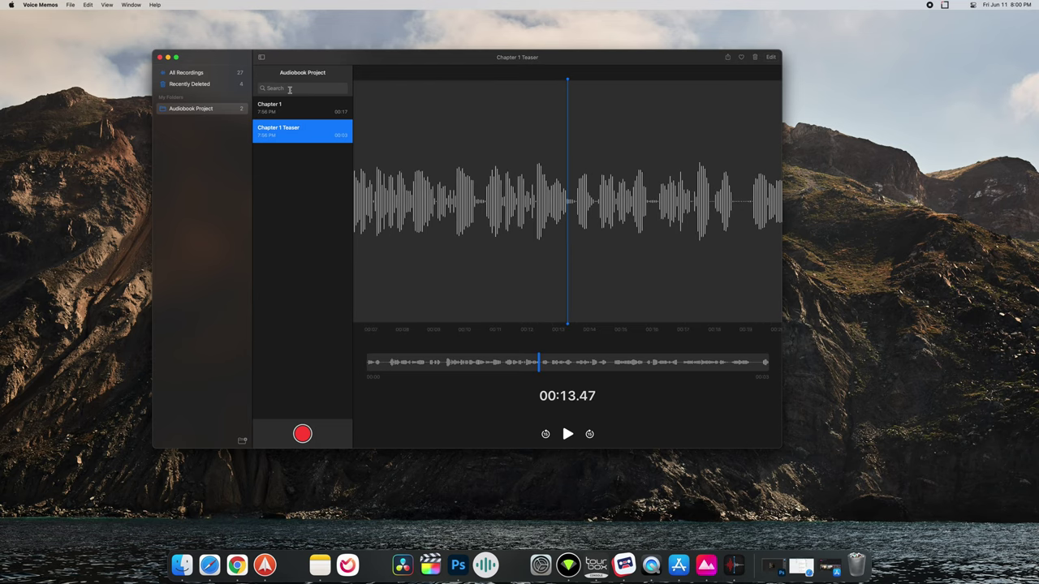
Step: Check the original Chapter 1 and the Teaser's actions menu, then nudge the window slightly higher
left_click(294, 105)
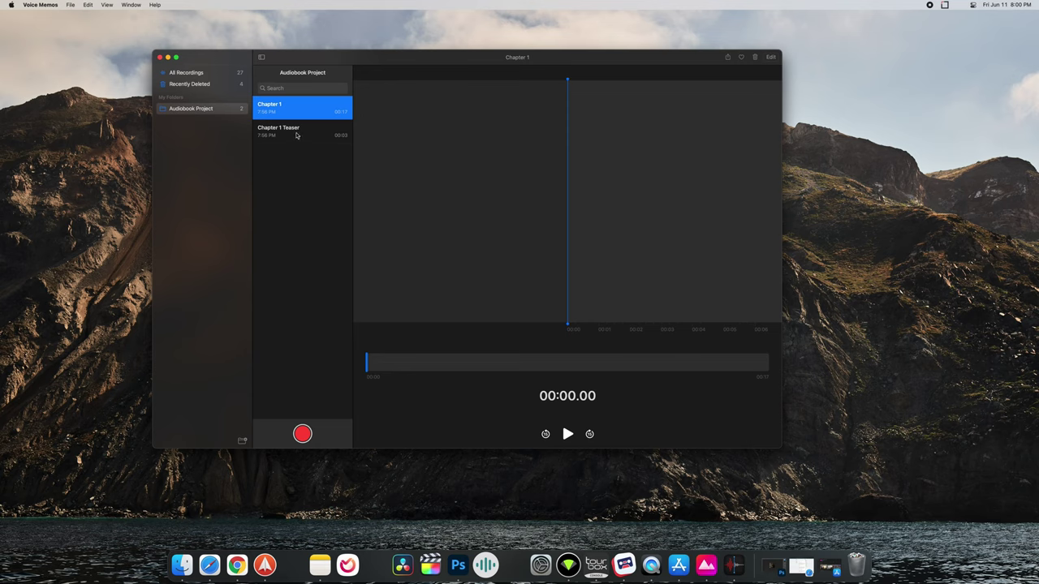
right_click(296, 132)
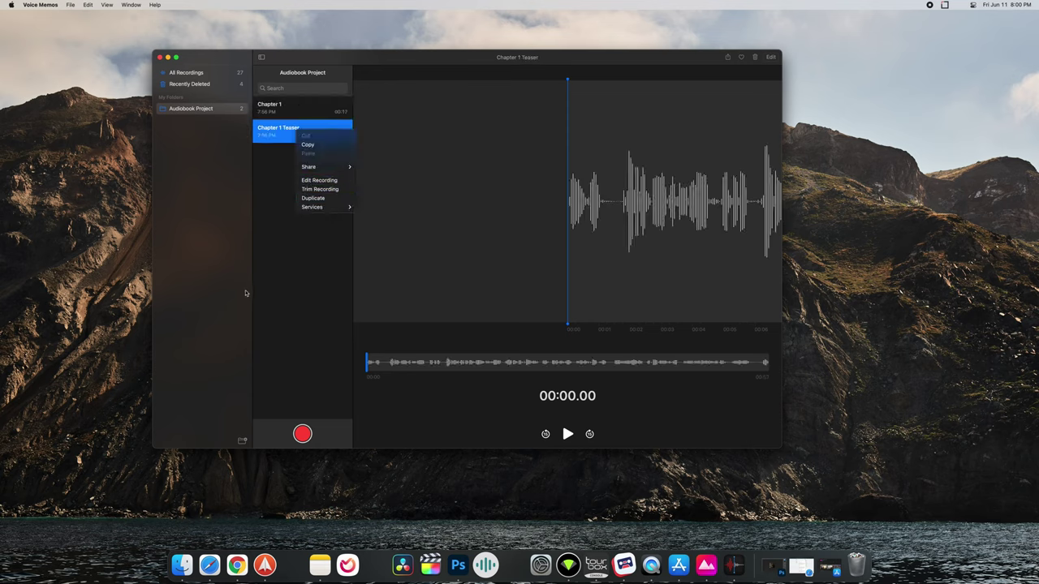
left_click(284, 234)
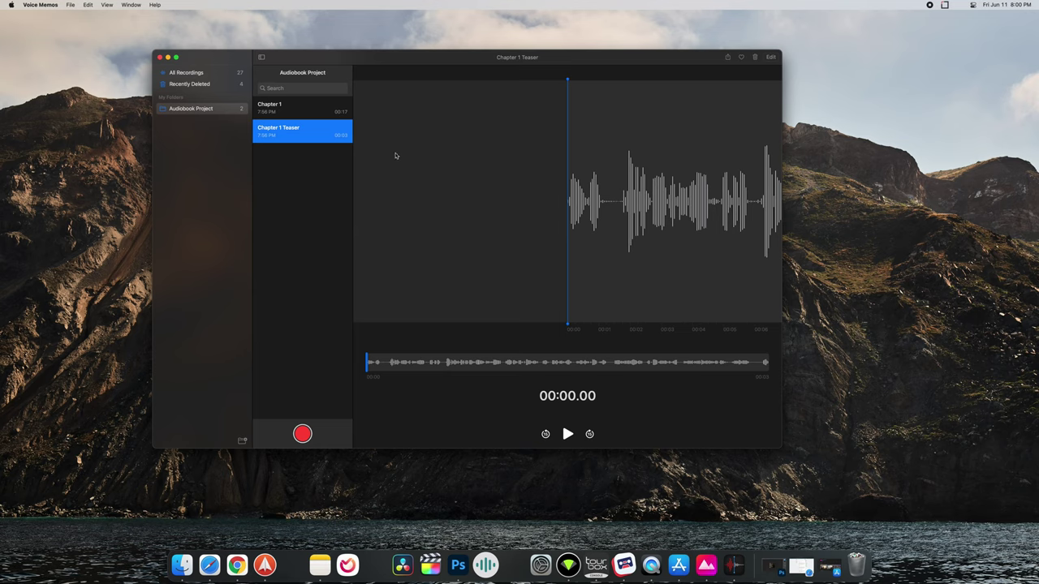
mouse_move(388, 56)
left_mouse_down()
mouse_move(368, 55)
mouse_move(397, 57)
left_mouse_up()
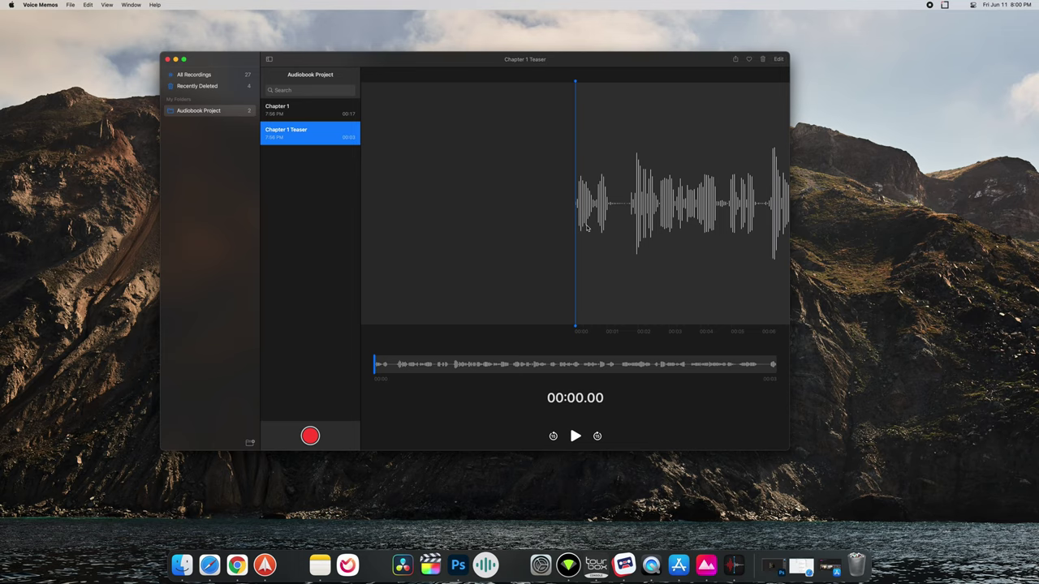
mouse_move(571, 61)
left_mouse_down()
mouse_move(507, 53)
mouse_move(562, 48)
left_mouse_up()
mouse_move(879, 5)
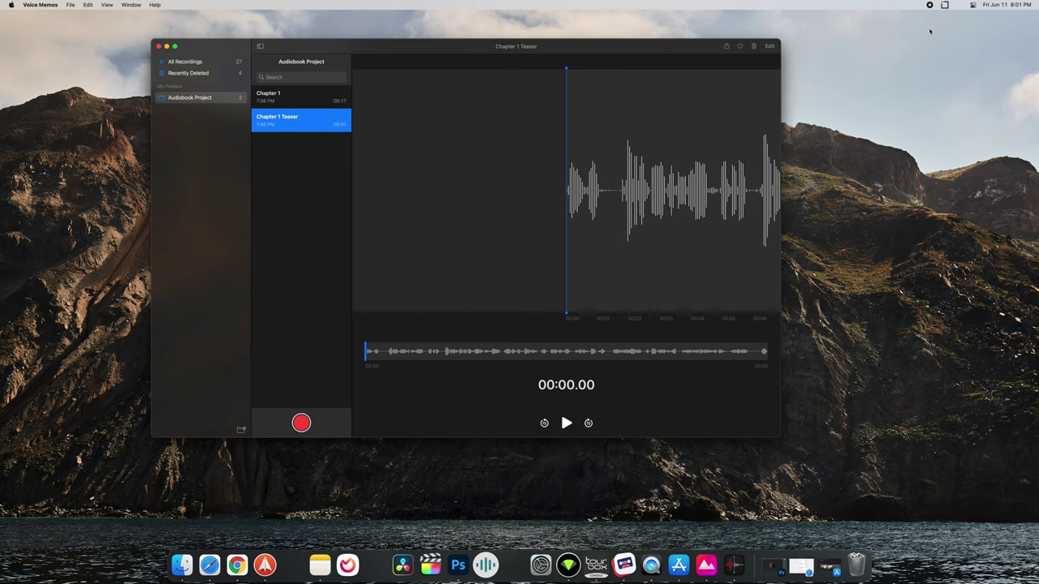